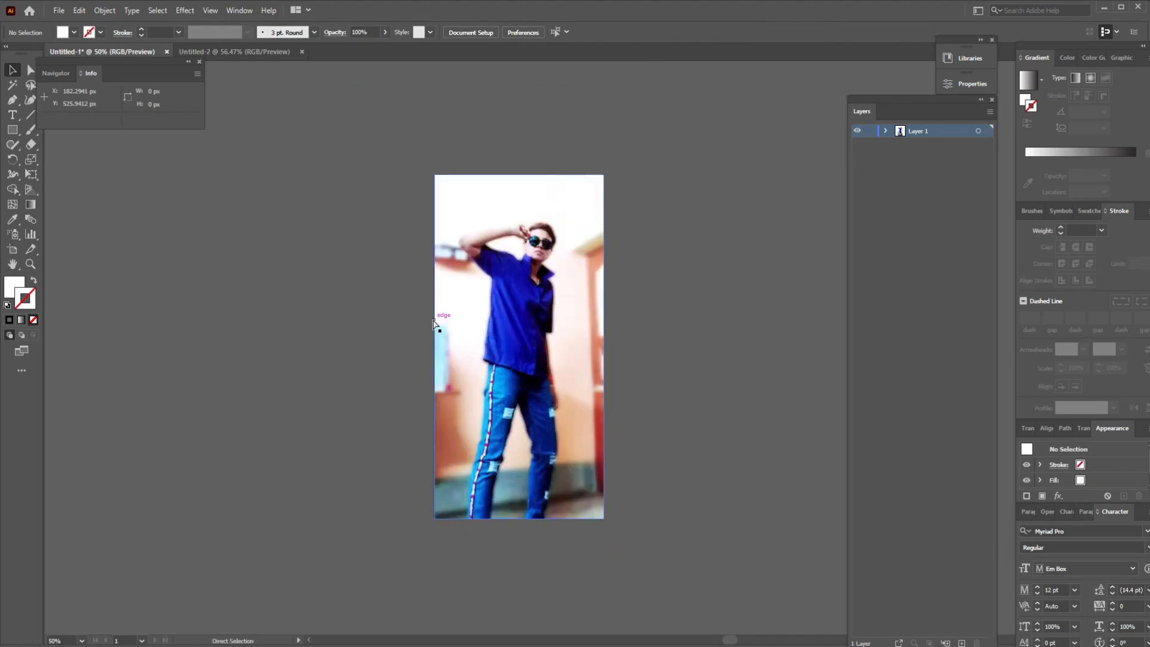
# - Draw a tall white ellipse about 331 px wide and 1113 px high over the standing man in the photo
pyautogui.hotkey('ctrl', '+')
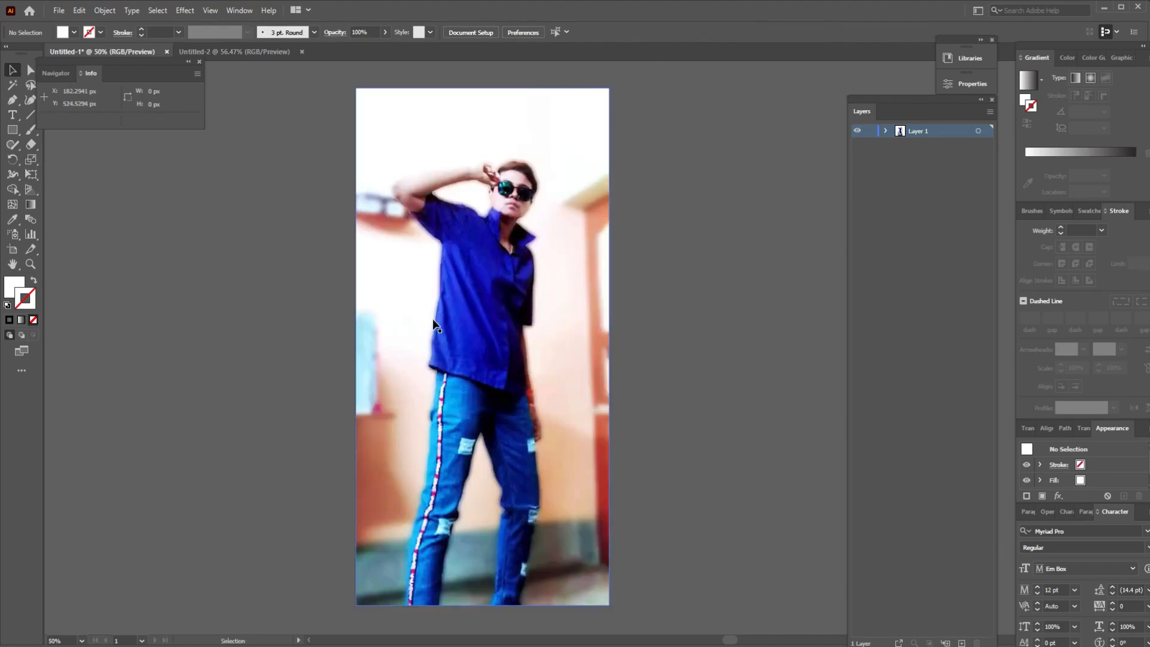
pyautogui.hotkey('ctrl', '0')
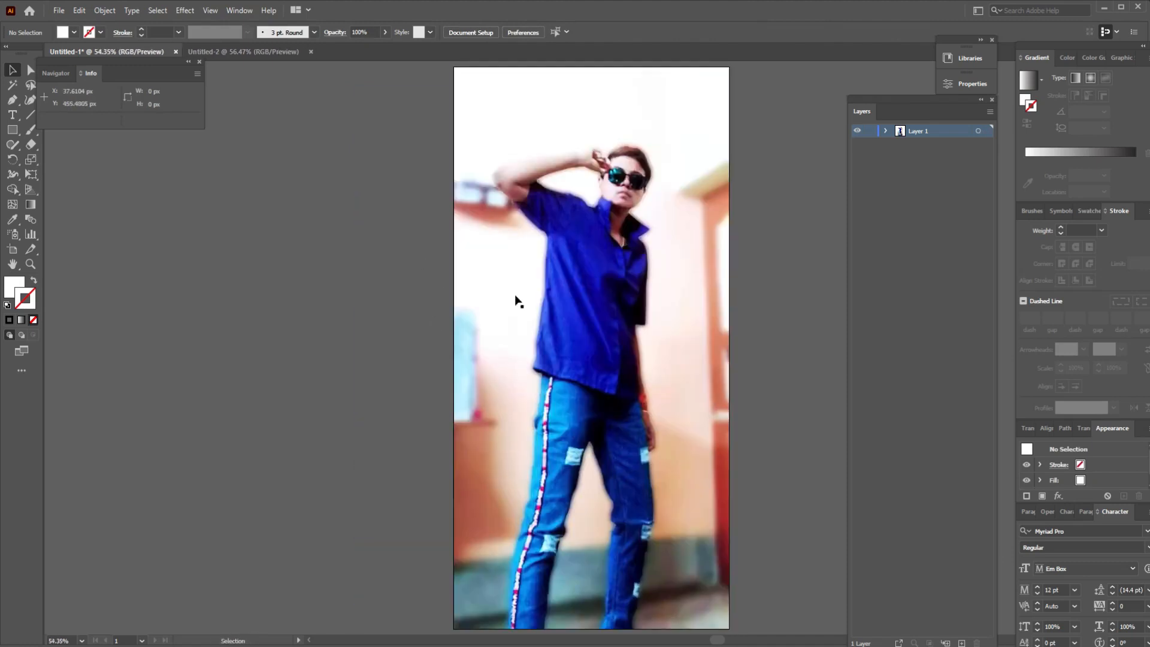
pyautogui.press('space')
pyautogui.moveTo(618, 303); pyautogui.dragTo(562, 303)
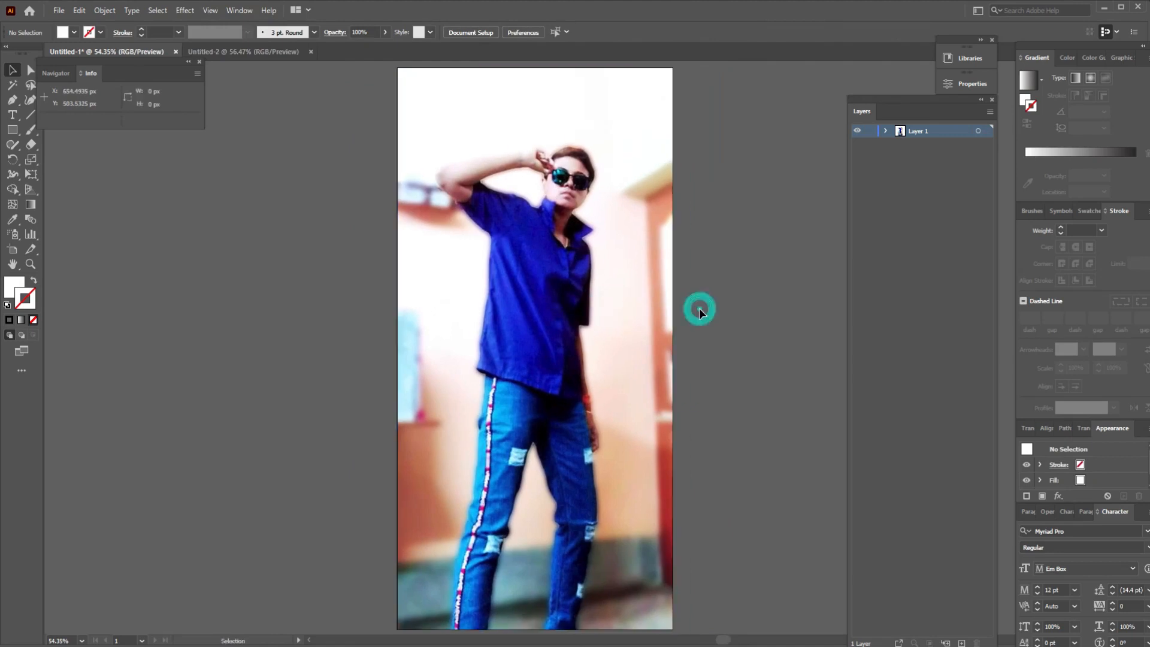
pyautogui.click(14, 136)
pyautogui.click(13, 135)
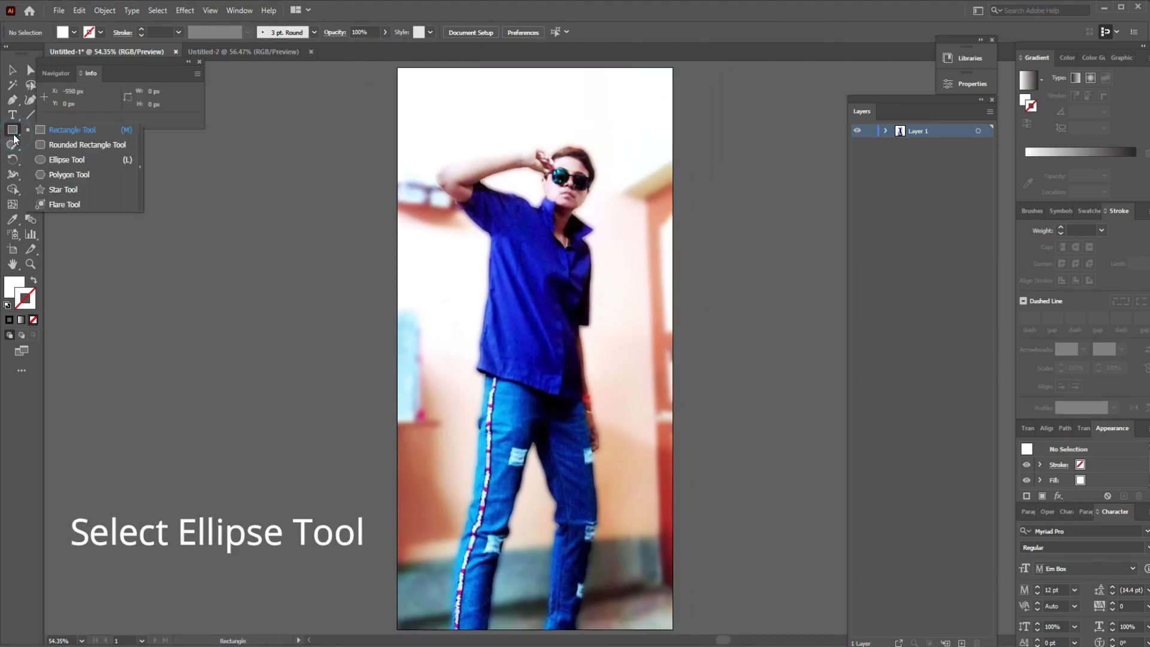
pyautogui.click(50, 161)
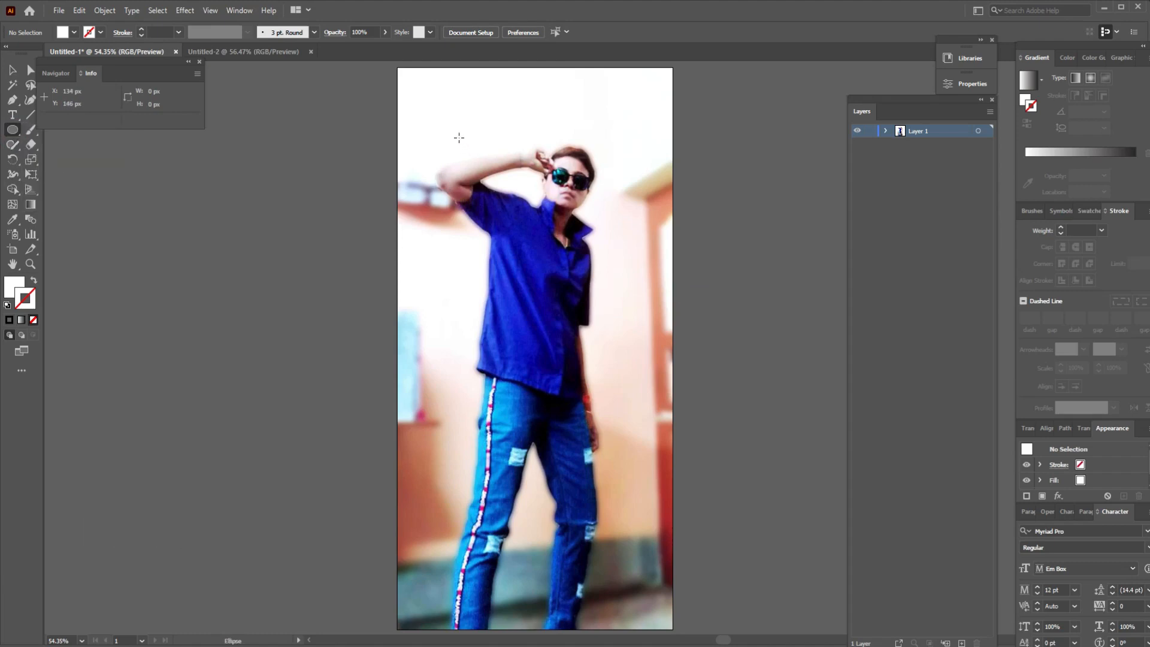
pyautogui.moveTo(459, 138)
pyautogui.mouseDown()
pyautogui.moveTo(471, 240)
pyautogui.moveTo(639, 574)
pyautogui.moveTo(613, 629)
pyautogui.mouseUp()
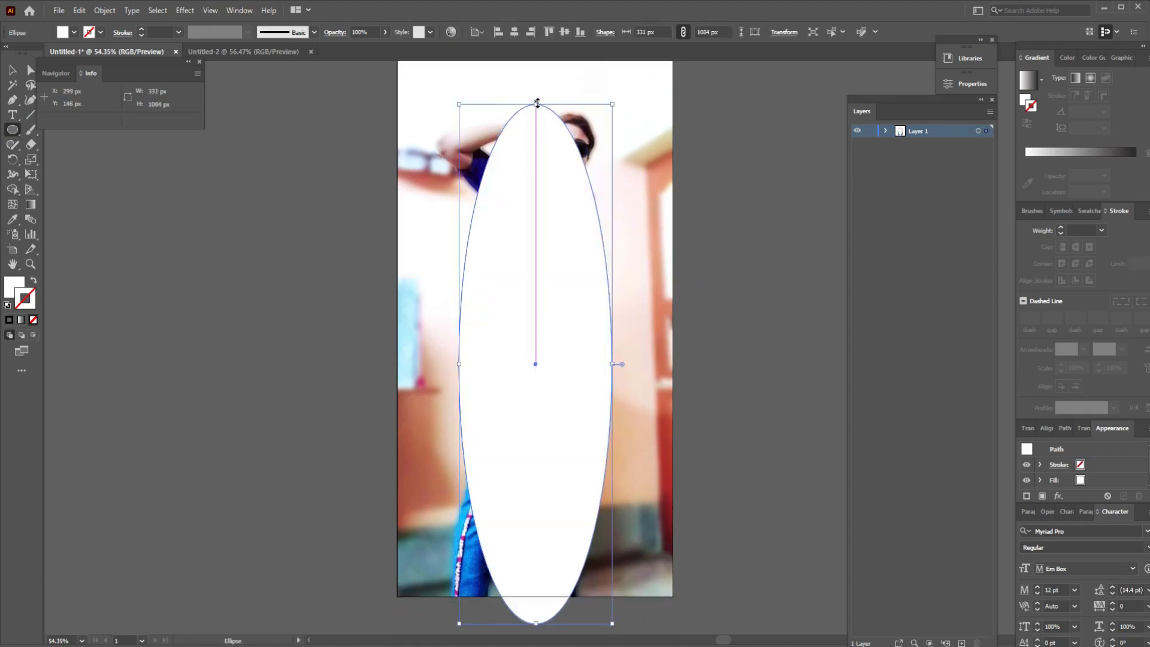
pyautogui.moveTo(537, 103); pyautogui.dragTo(536, 90)
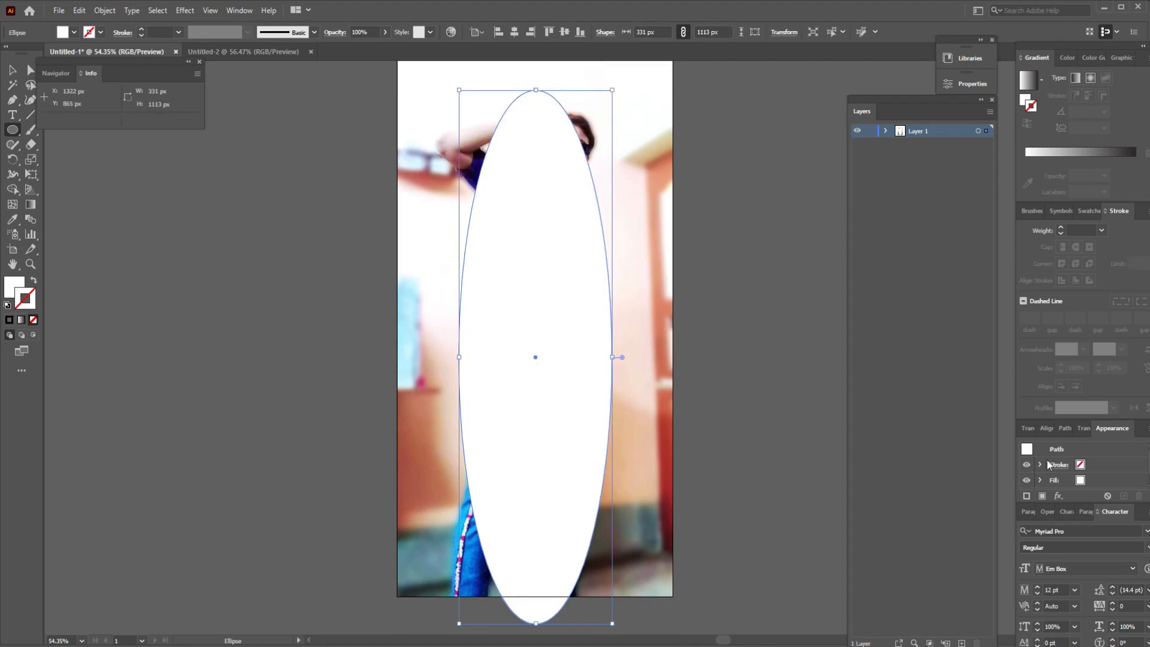
# - Lower the ellipse's opacity to 36% and widen it on both sides to about 518 px around the man
pyautogui.click(1085, 428)
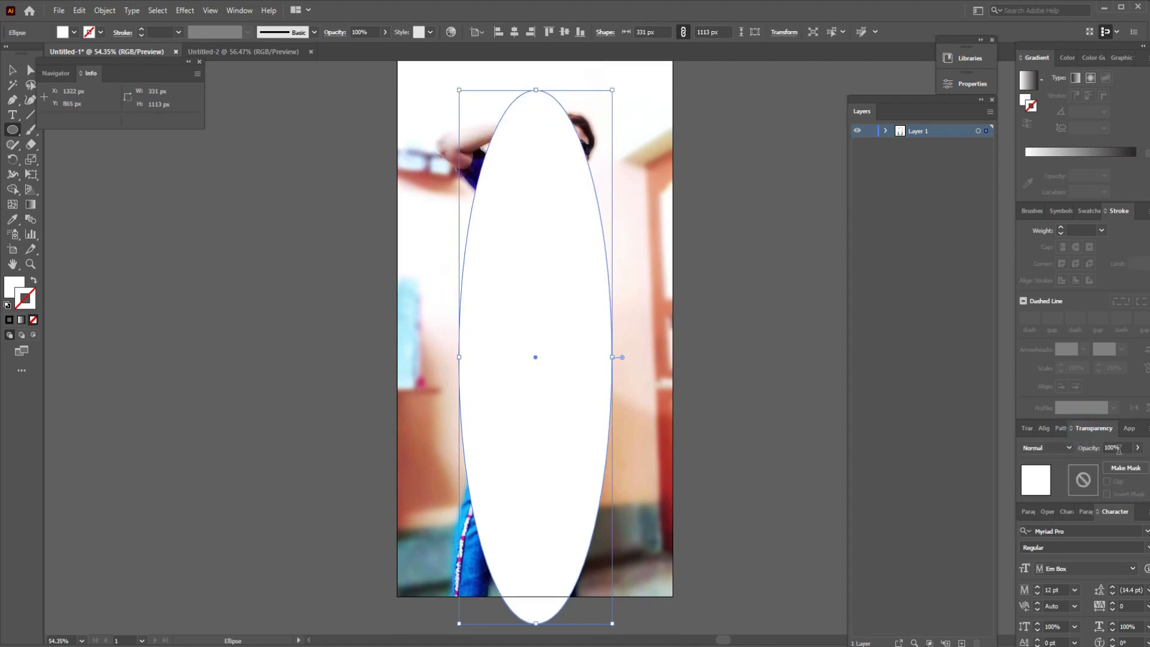
pyautogui.click(1138, 448)
pyautogui.moveTo(1137, 463); pyautogui.dragTo(1106, 465)
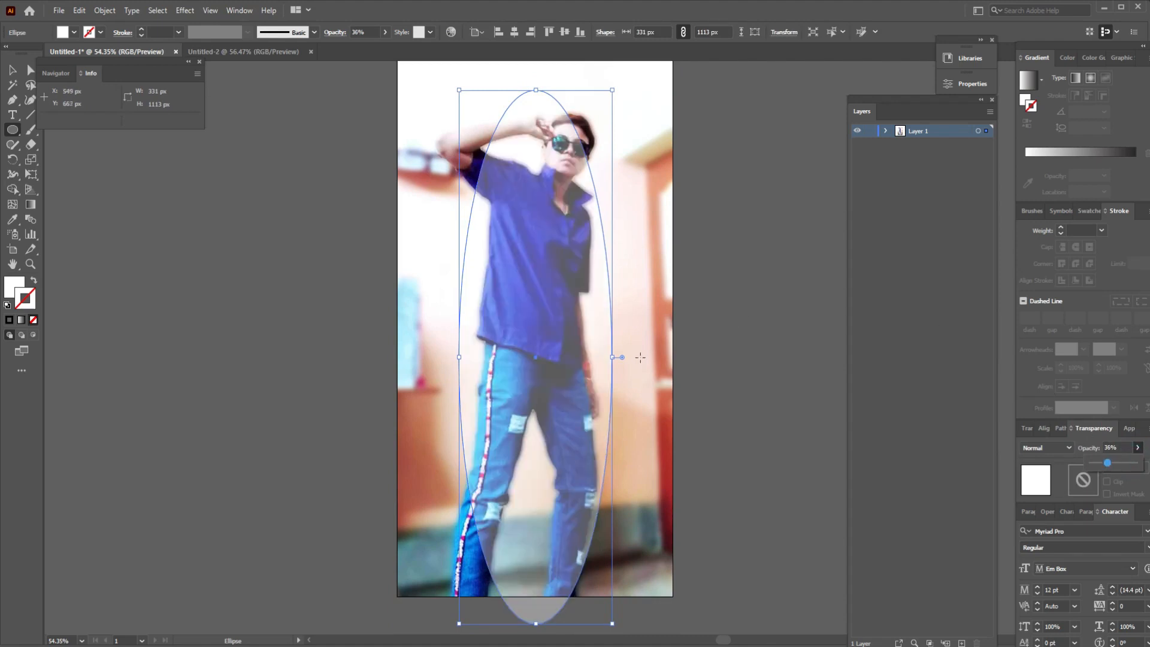
pyautogui.click(12, 71)
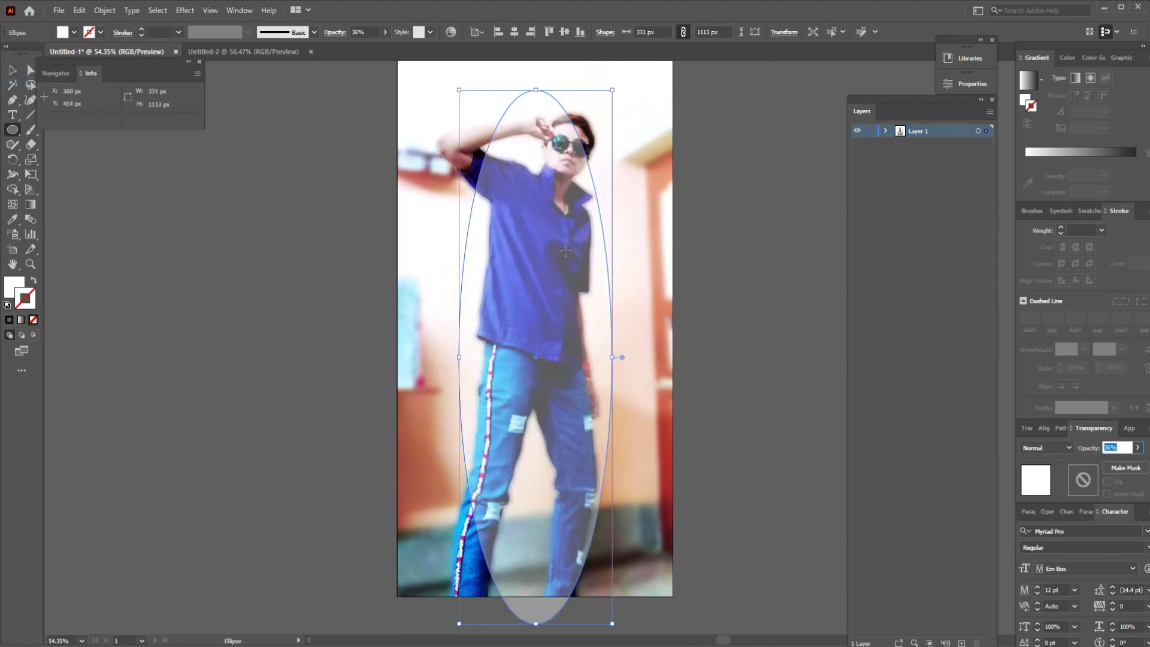
pyautogui.moveTo(460, 357); pyautogui.dragTo(407, 315)
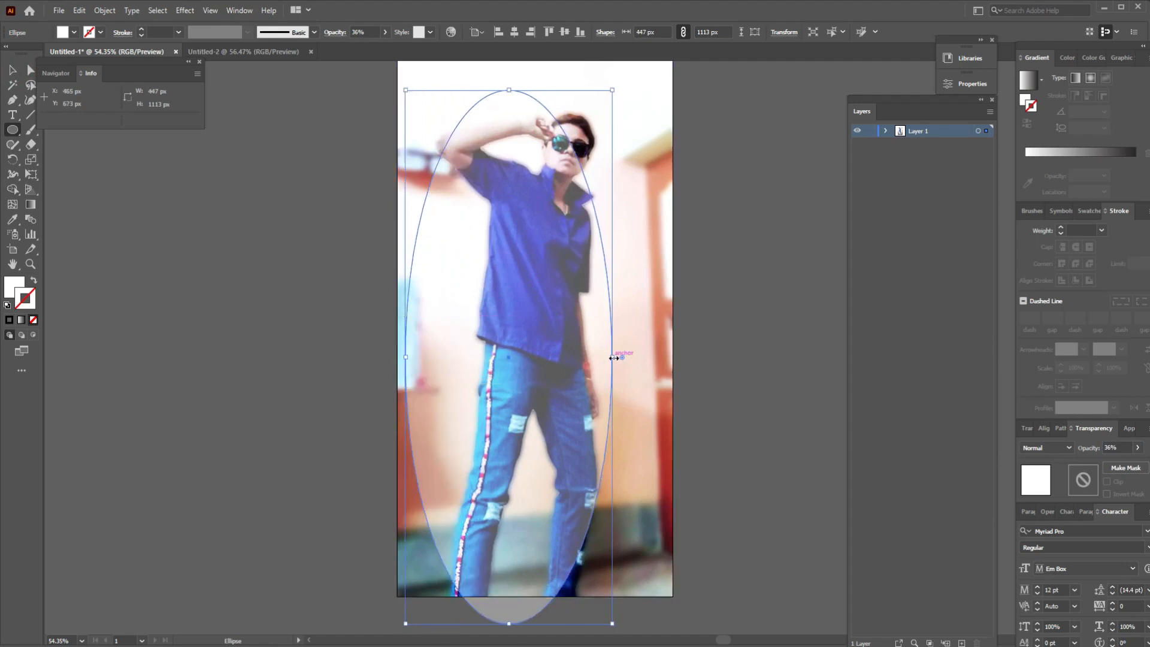
pyautogui.moveTo(612, 357); pyautogui.dragTo(645, 356)
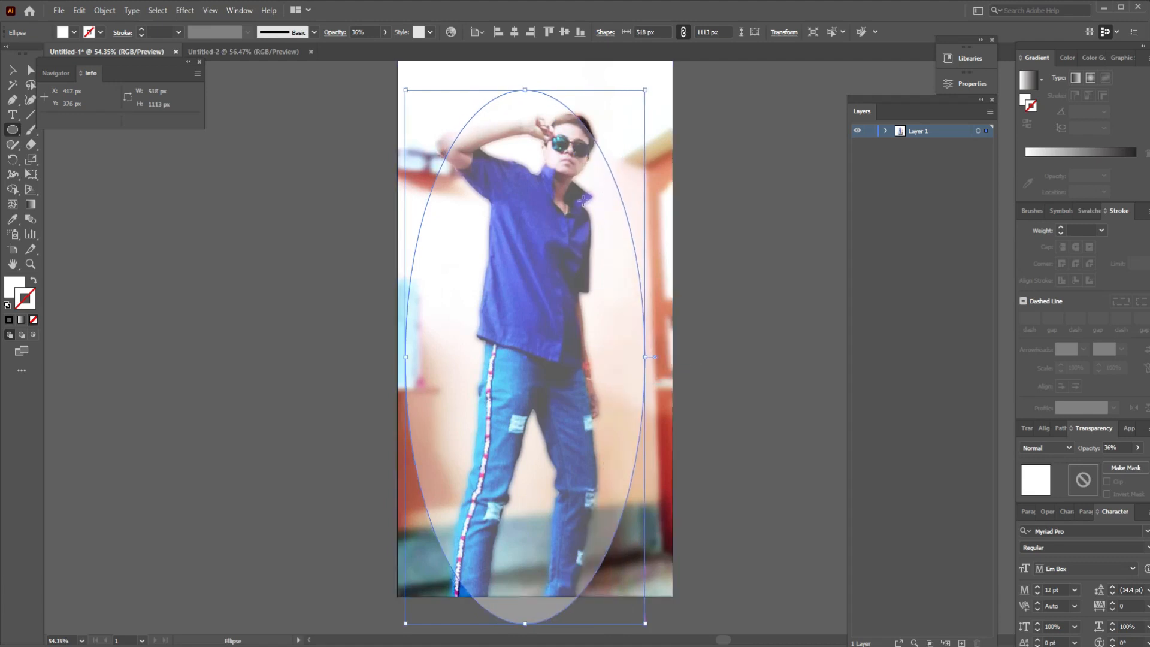
# - Shift the ellipse's top anchor point right to X 301 px and raise its bottom anchor point to Y 1172 px at the artboard edge
pyautogui.press('a')
pyautogui.click(525, 91)
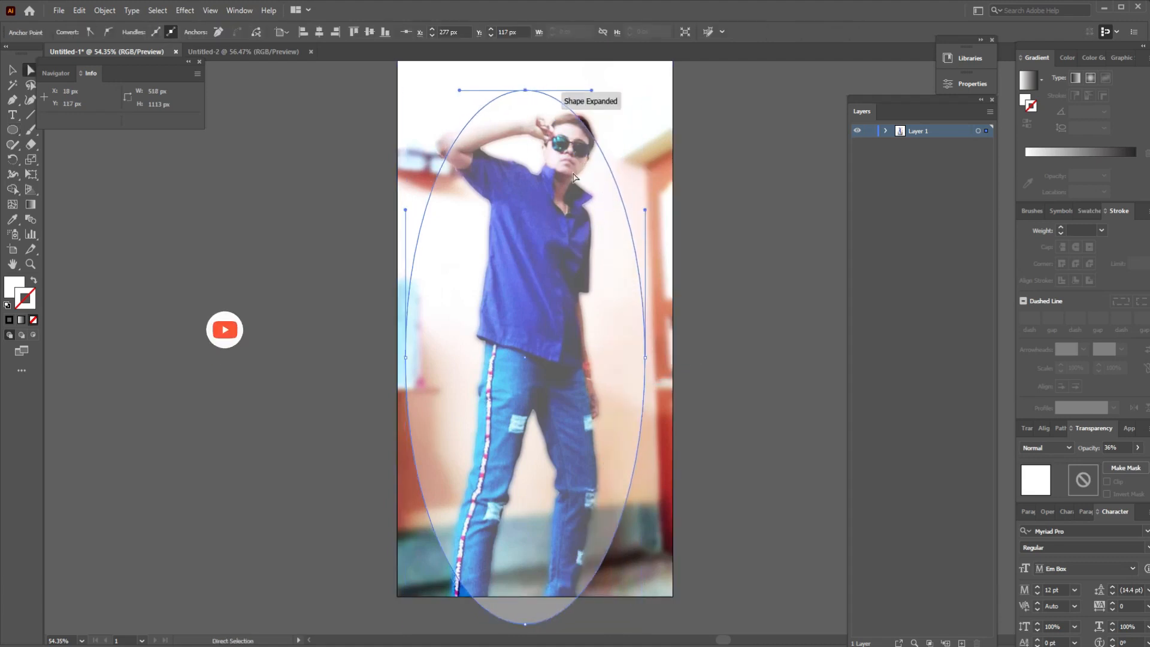
pyautogui.press('Right')
pyautogui.press('Right')
pyautogui.press('Right')
pyautogui.press('Right')
pyautogui.press('Right')
pyautogui.press('Right')
pyautogui.press('Right')
pyautogui.press('Right')
pyautogui.press('Right')
pyautogui.press('Right')
pyautogui.press('Right')
pyautogui.press('Right')
pyautogui.press('Right')
pyautogui.press('Right')
pyautogui.press('Right')
pyautogui.press('Right')
pyautogui.press('Right')
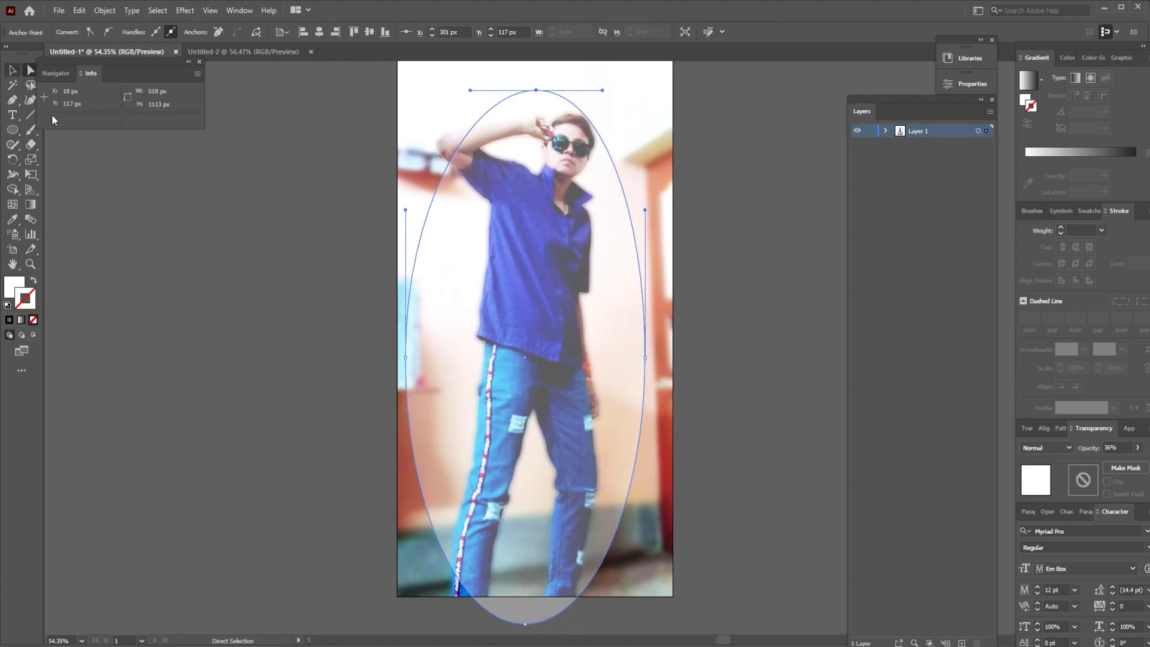
pyautogui.moveTo(525, 623); pyautogui.dragTo(525, 595)
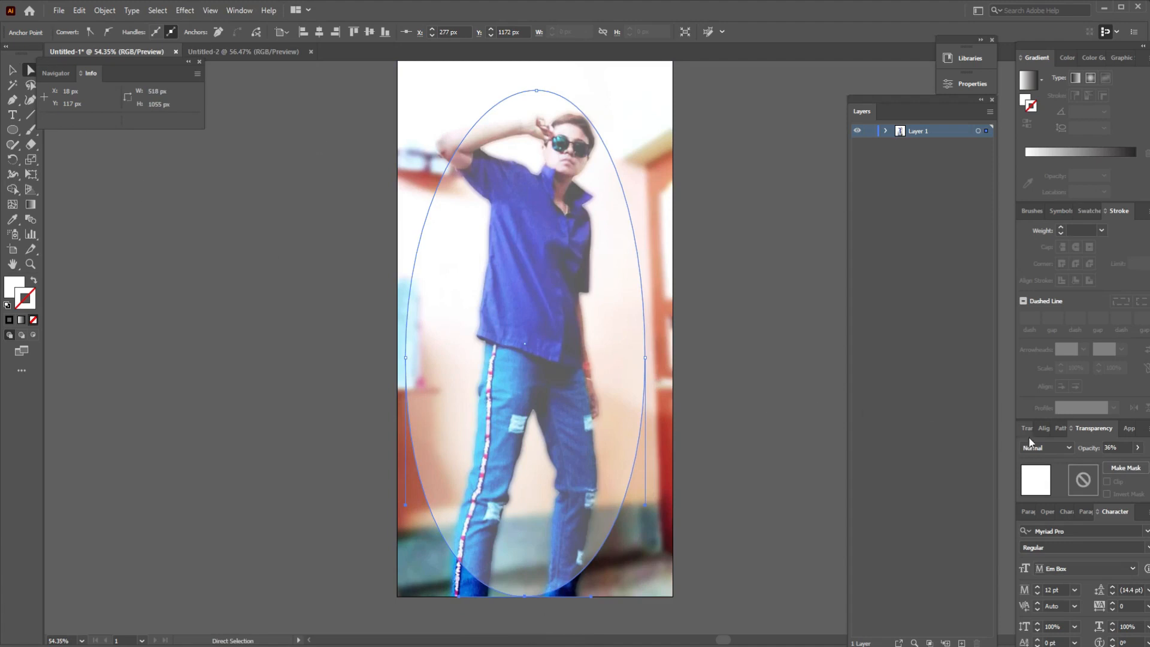
# - Set the ellipse's opacity to 100% and make its white fill the active colour attribute
pyautogui.click(1138, 448)
pyautogui.moveTo(1110, 463); pyautogui.dragTo(1136, 463)
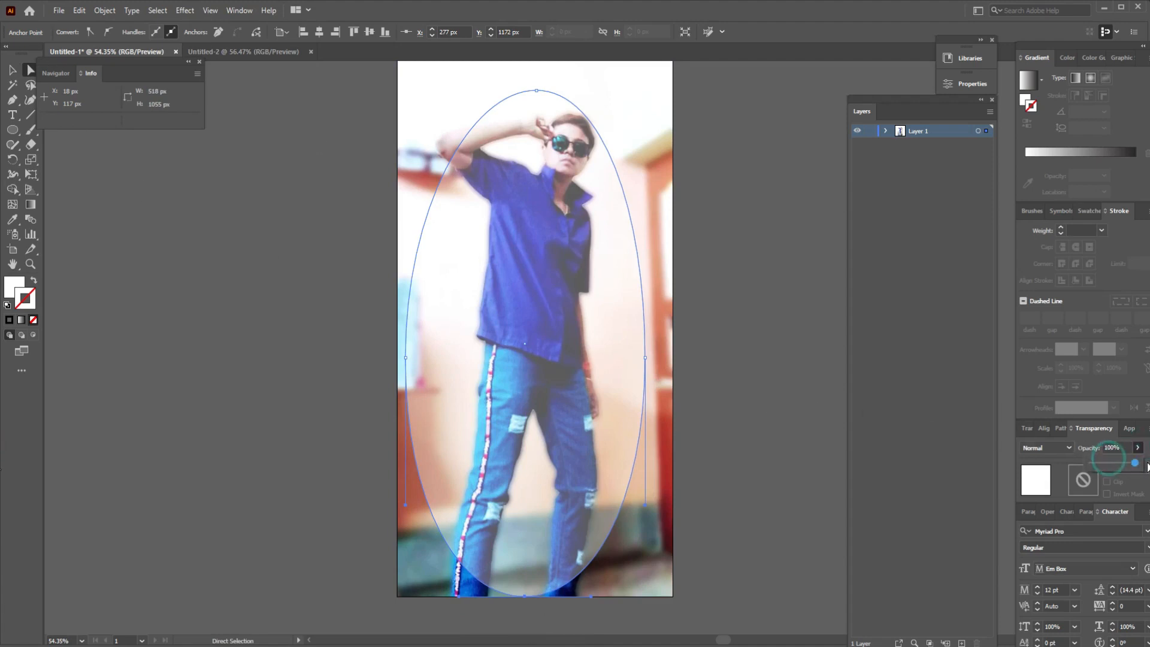
pyautogui.click(19, 72)
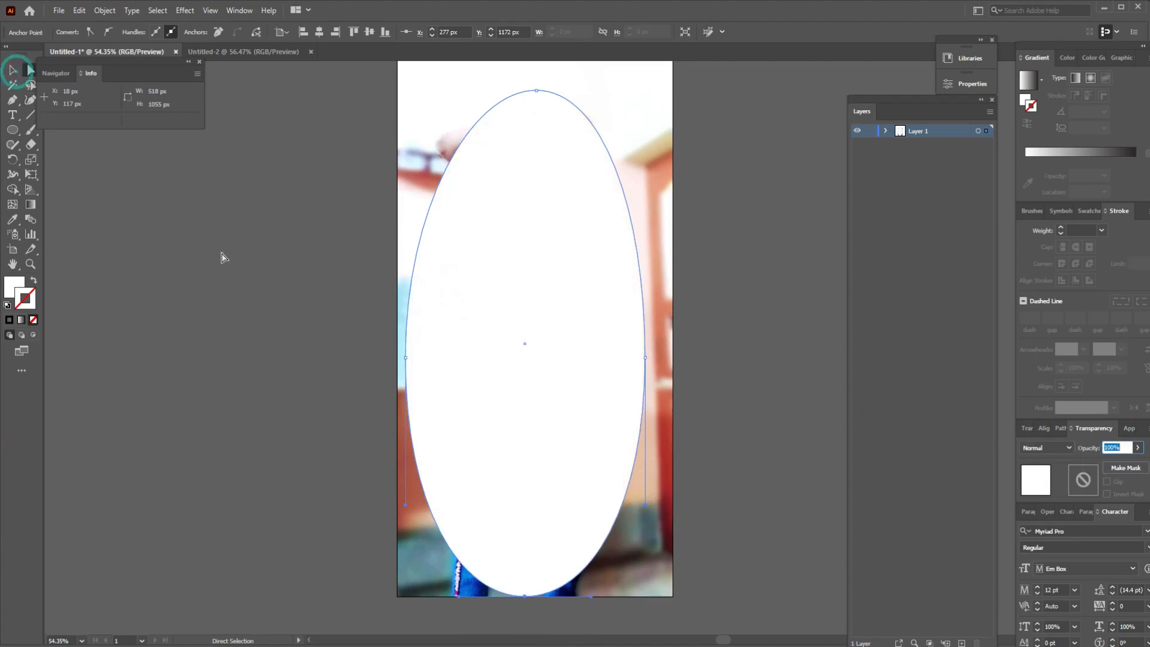
pyautogui.click(221, 254)
pyautogui.click(539, 267)
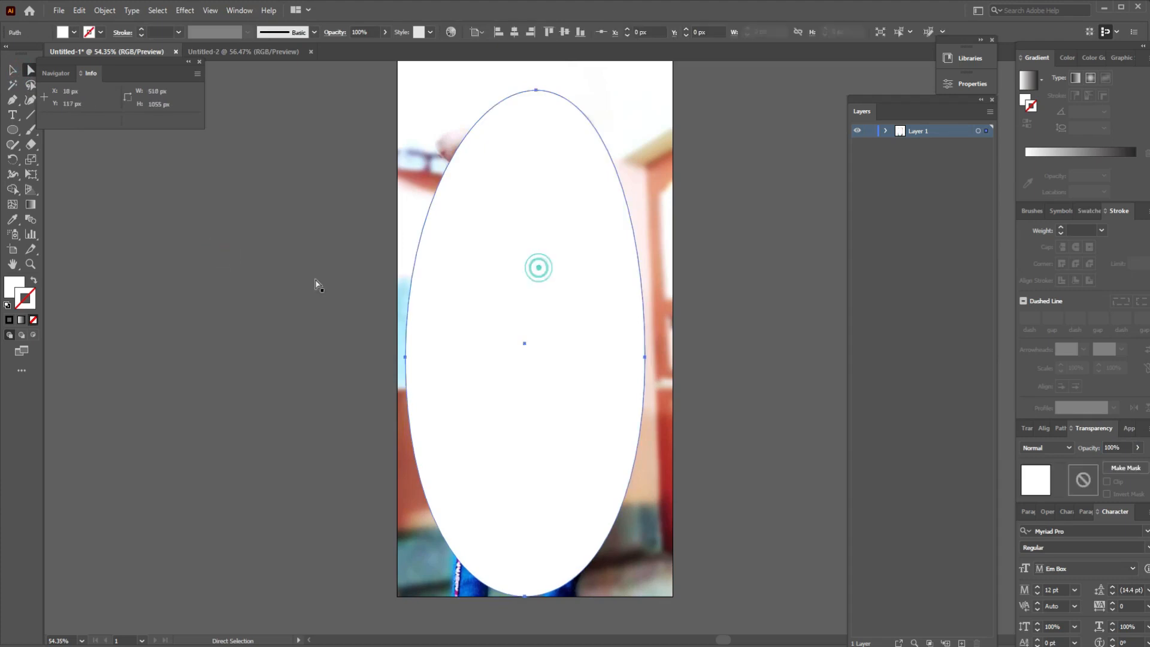
pyautogui.click(10, 285)
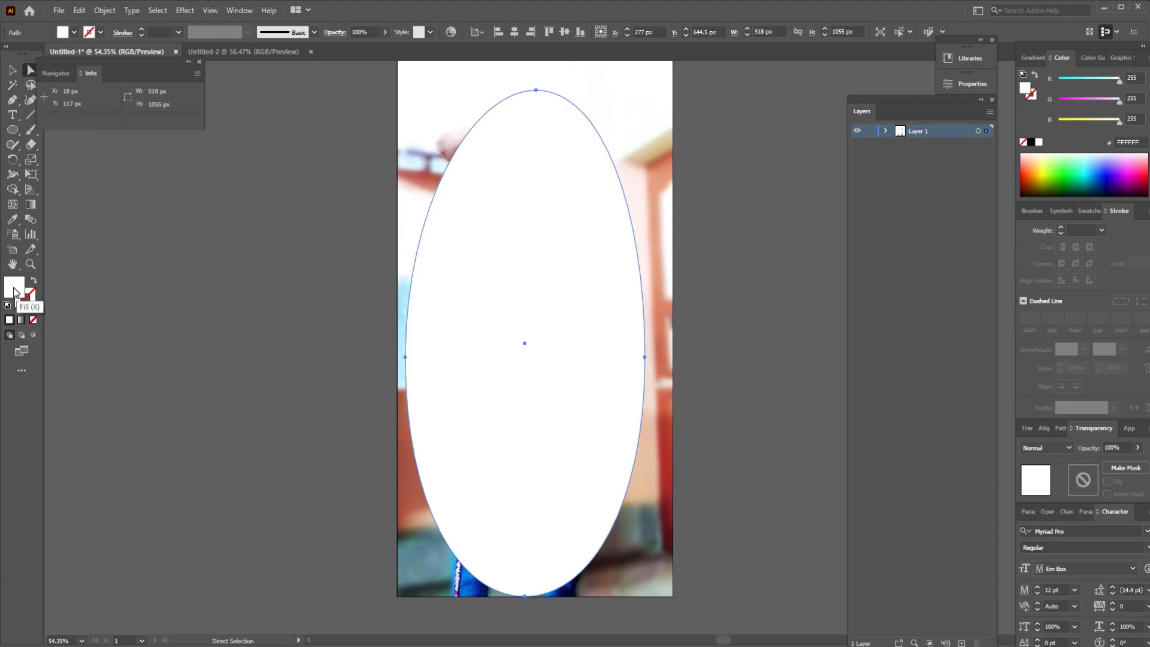
pyautogui.click(732, 277)
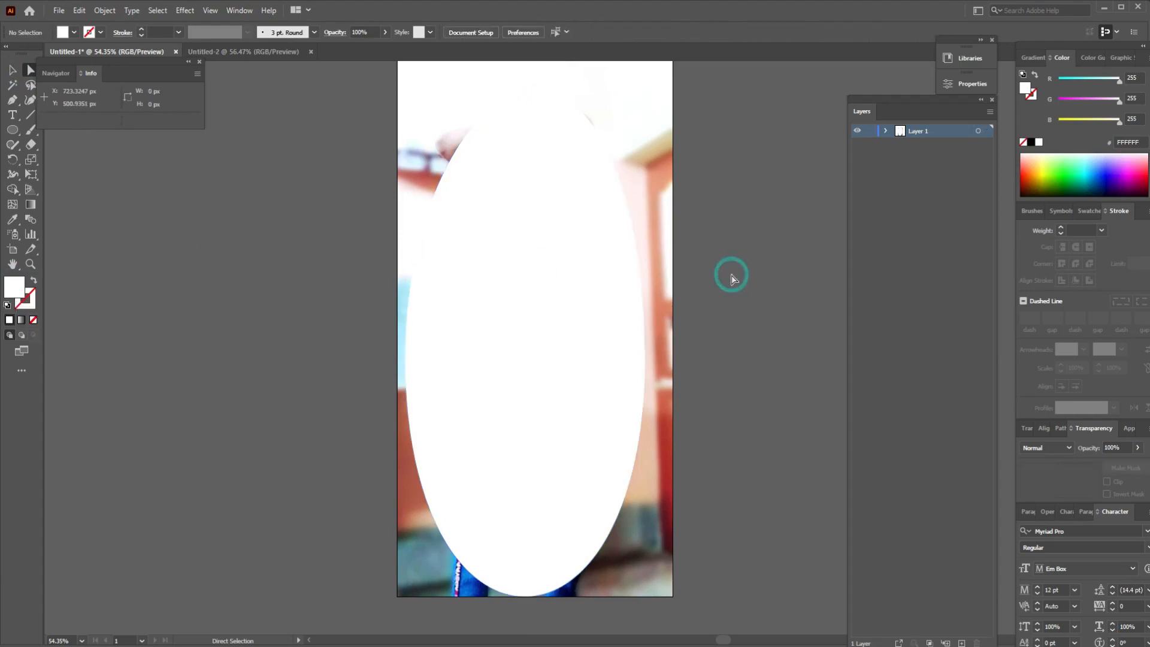
# - Apply a Gaussian Blur with a radius of about 12 pixels to the white ellipse
pyautogui.click(557, 281)
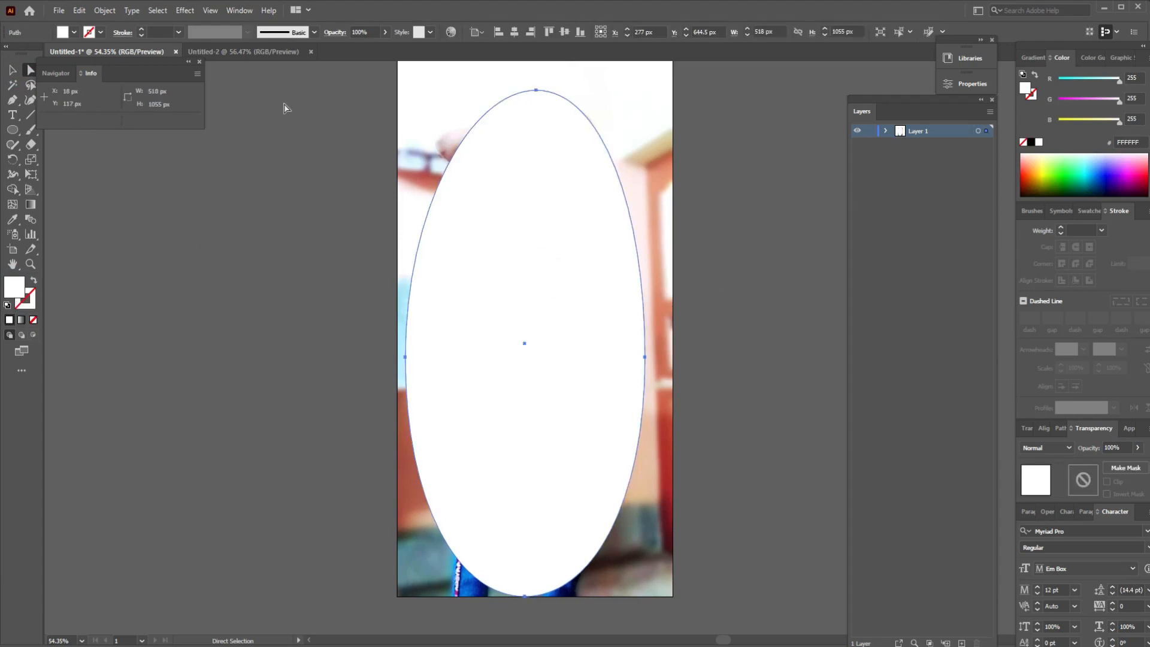
pyautogui.click(184, 11)
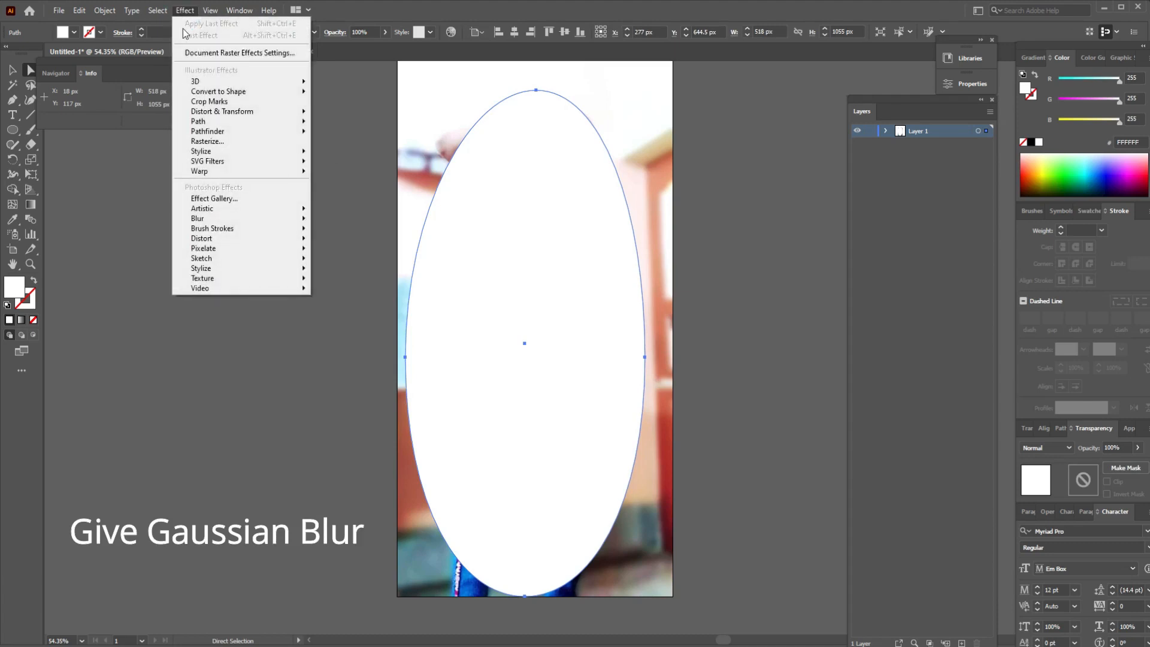
pyautogui.moveTo(212, 218)
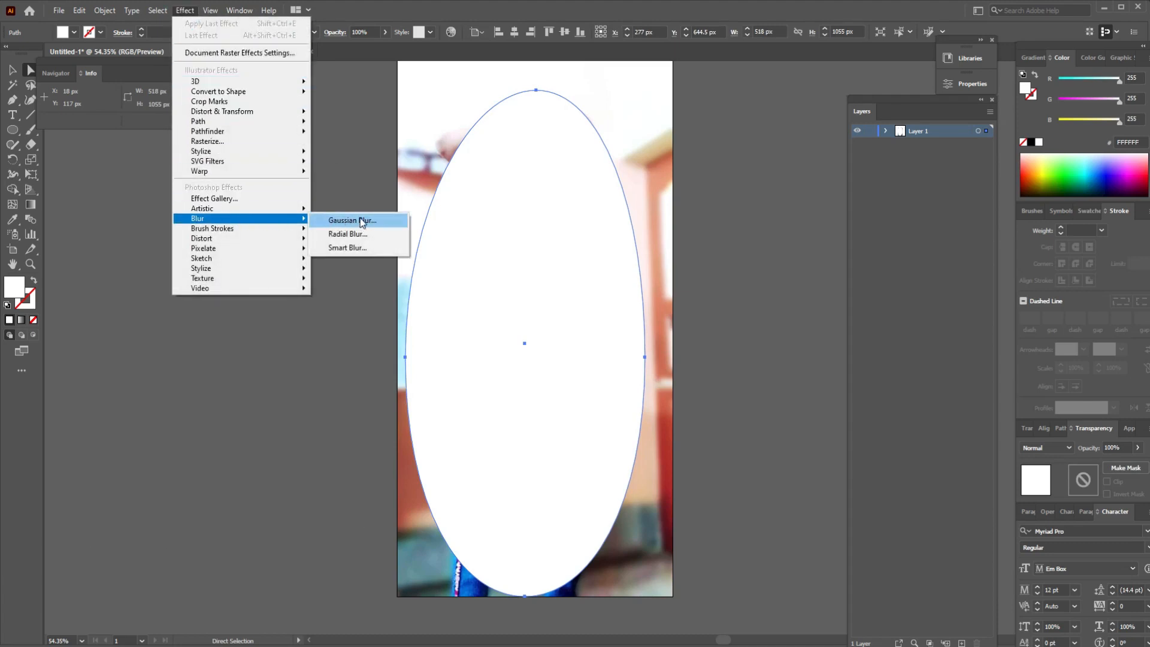
pyautogui.click(390, 220)
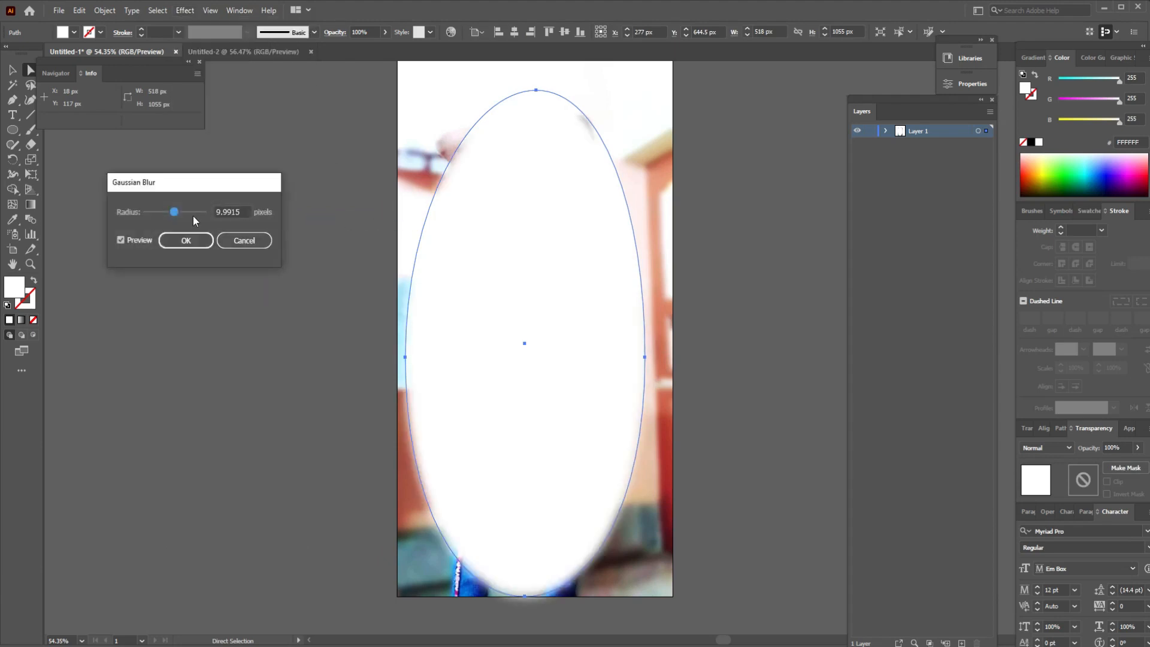
pyautogui.moveTo(175, 214); pyautogui.dragTo(176, 219)
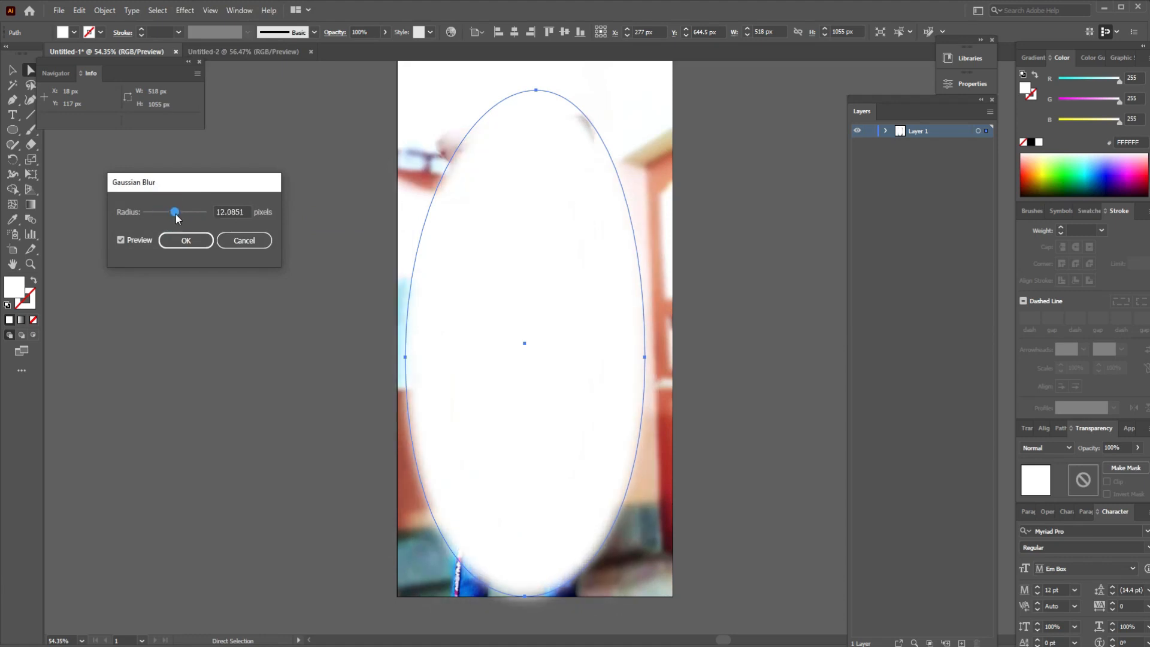
pyautogui.click(182, 242)
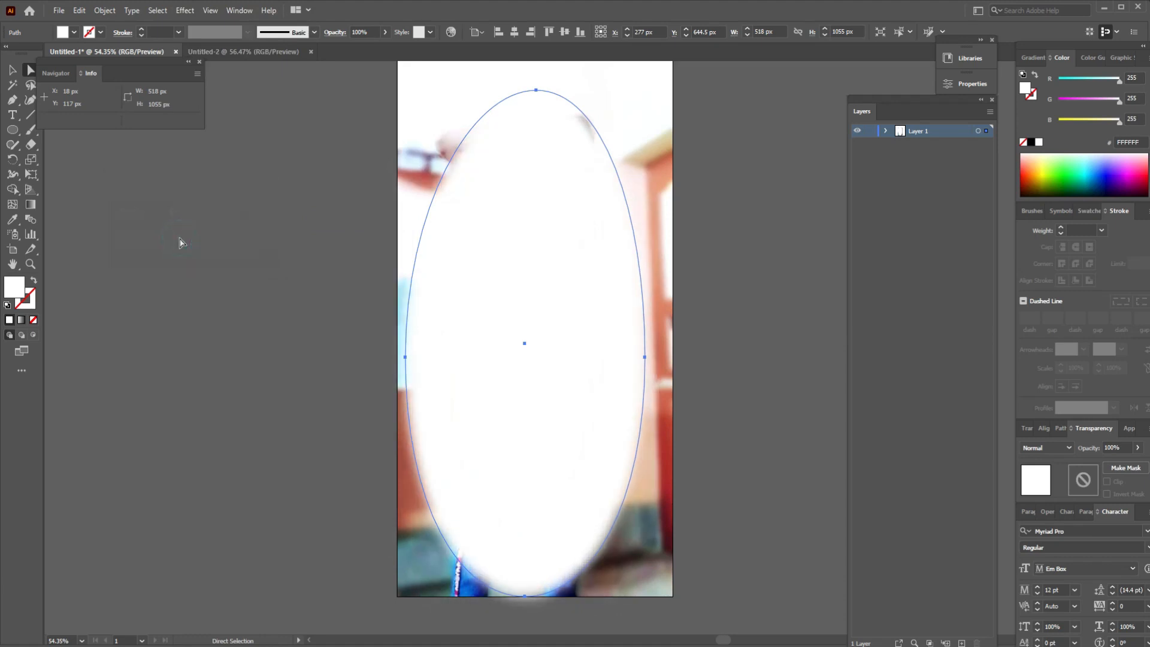
pyautogui.click(302, 239)
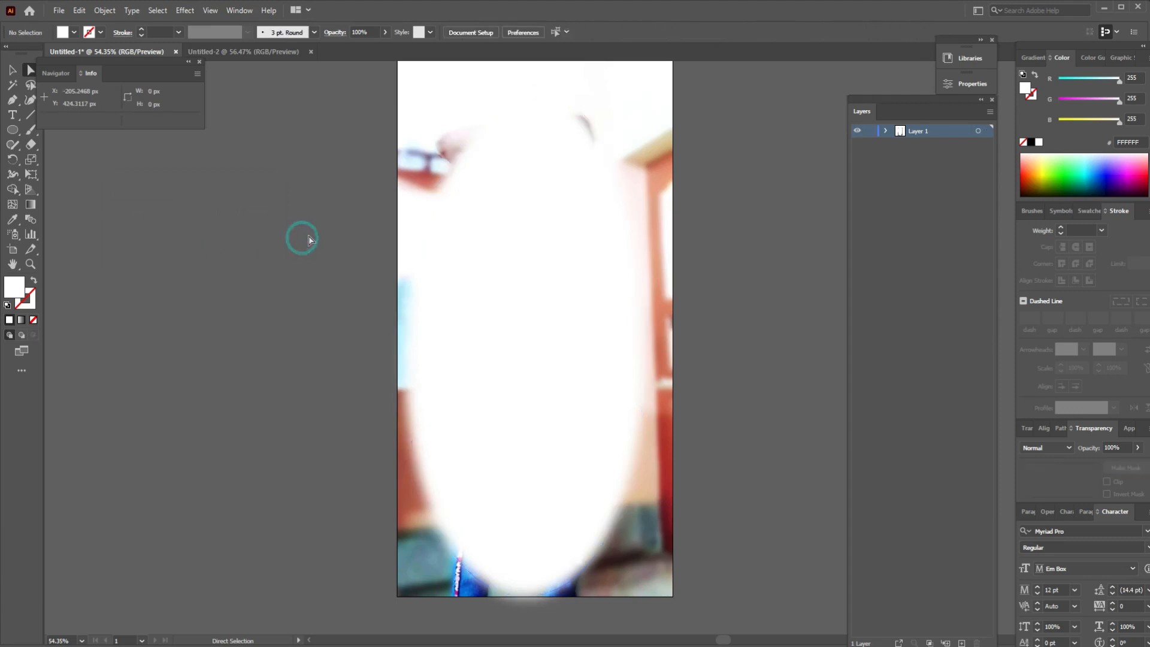
# - Undock the Transparency controls and float them beside the artboard
pyautogui.moveTo(336, 202); pyautogui.dragTo(679, 435)
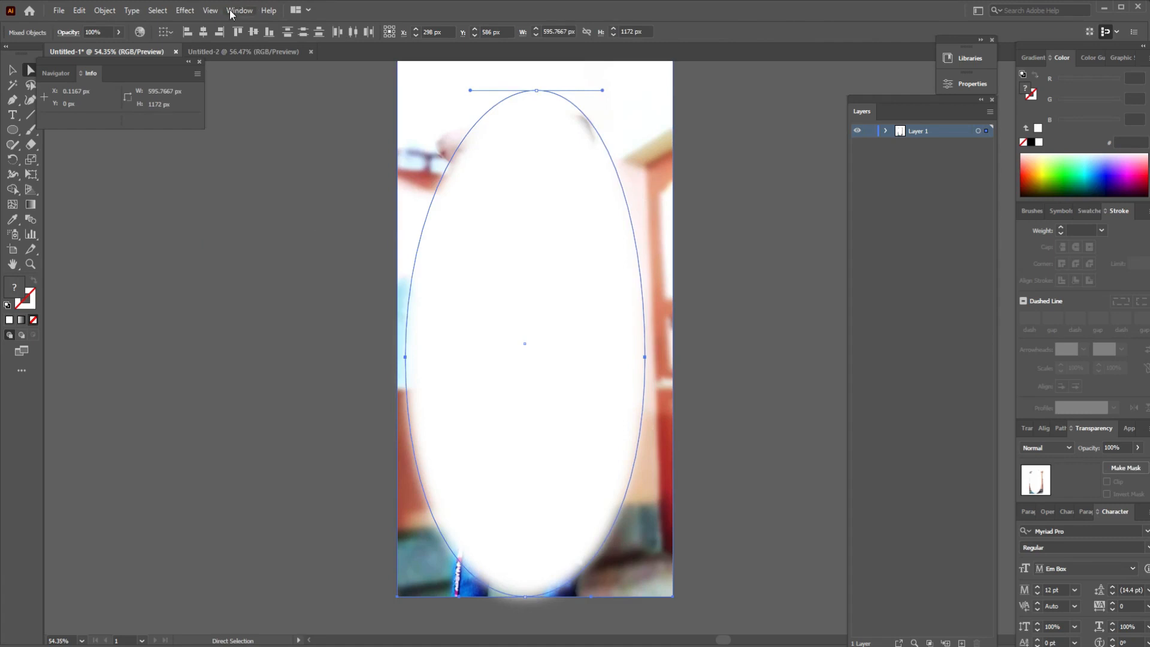
pyautogui.click(230, 12)
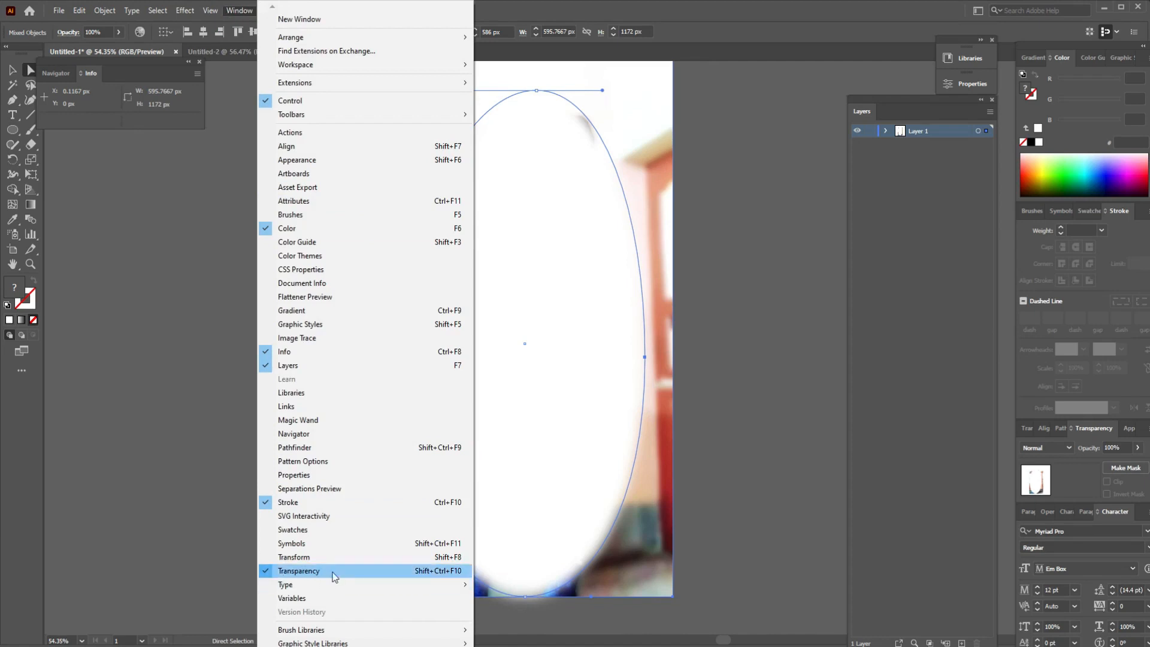
pyautogui.click(390, 576)
pyautogui.click(783, 485)
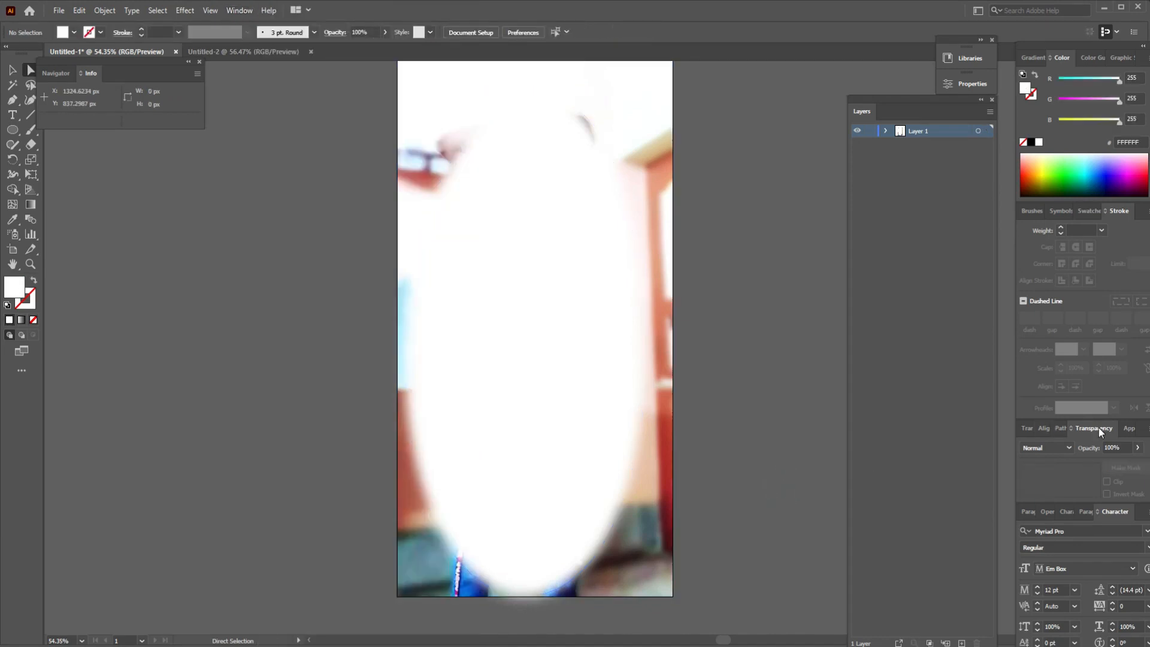
pyautogui.moveTo(1099, 428); pyautogui.dragTo(753, 217)
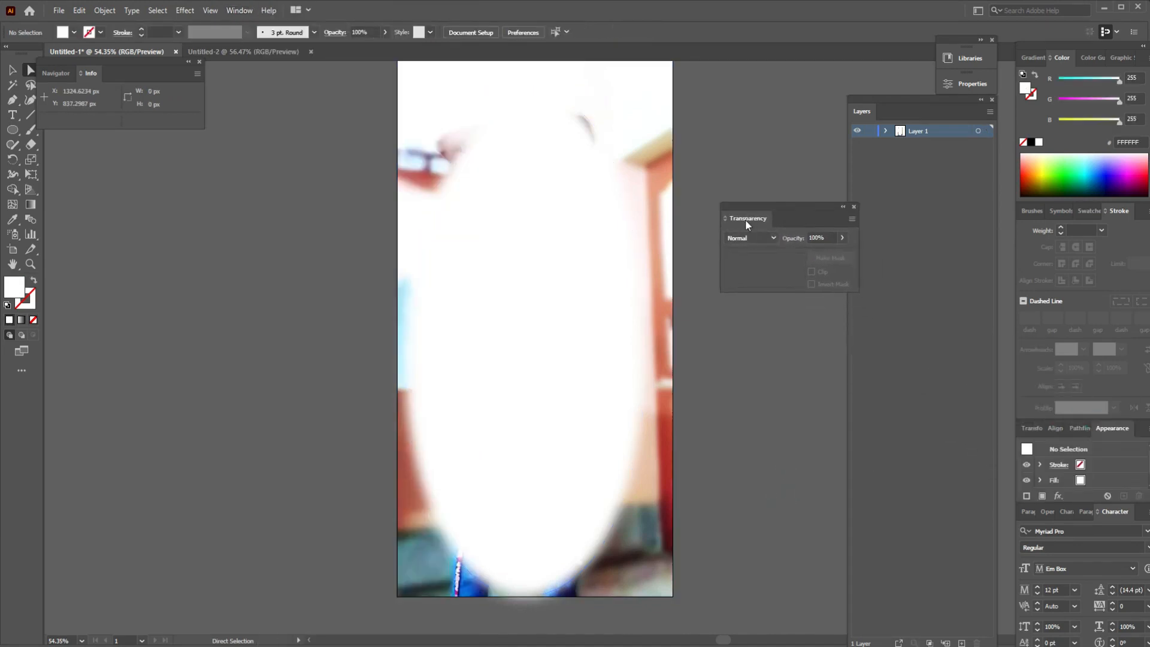
# - Select the photo and the blurred ellipse together and make an opacity mask from them
pyautogui.moveTo(365, 244); pyautogui.dragTo(582, 444)
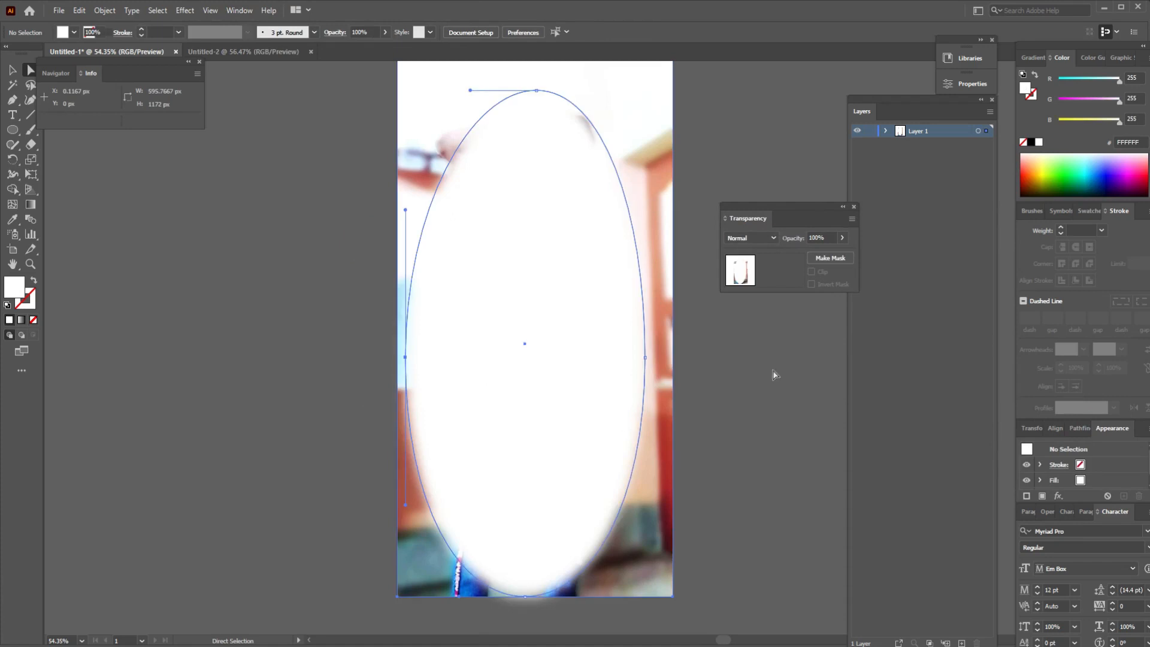
pyautogui.click(830, 259)
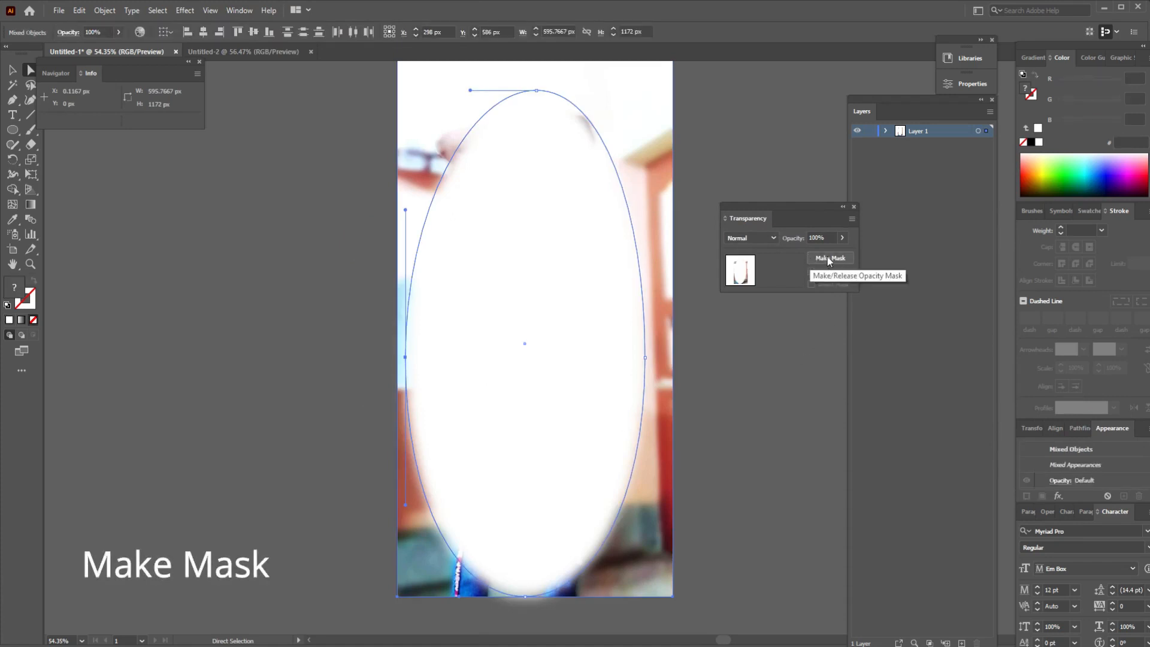
pyautogui.click(830, 259)
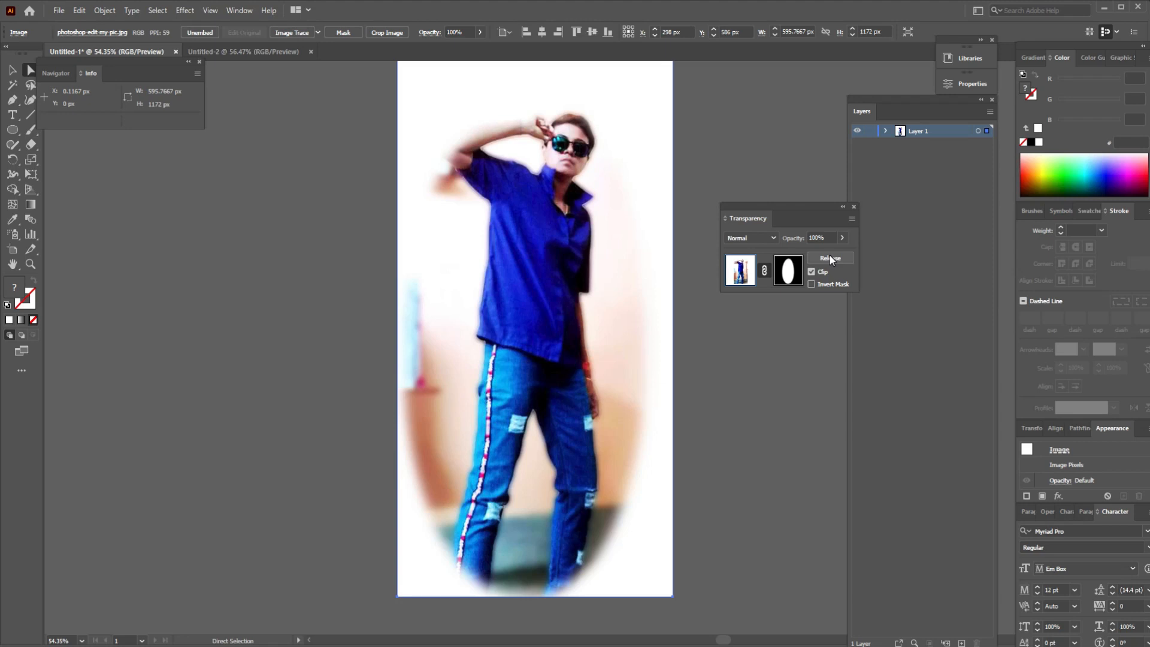
pyautogui.click(264, 203)
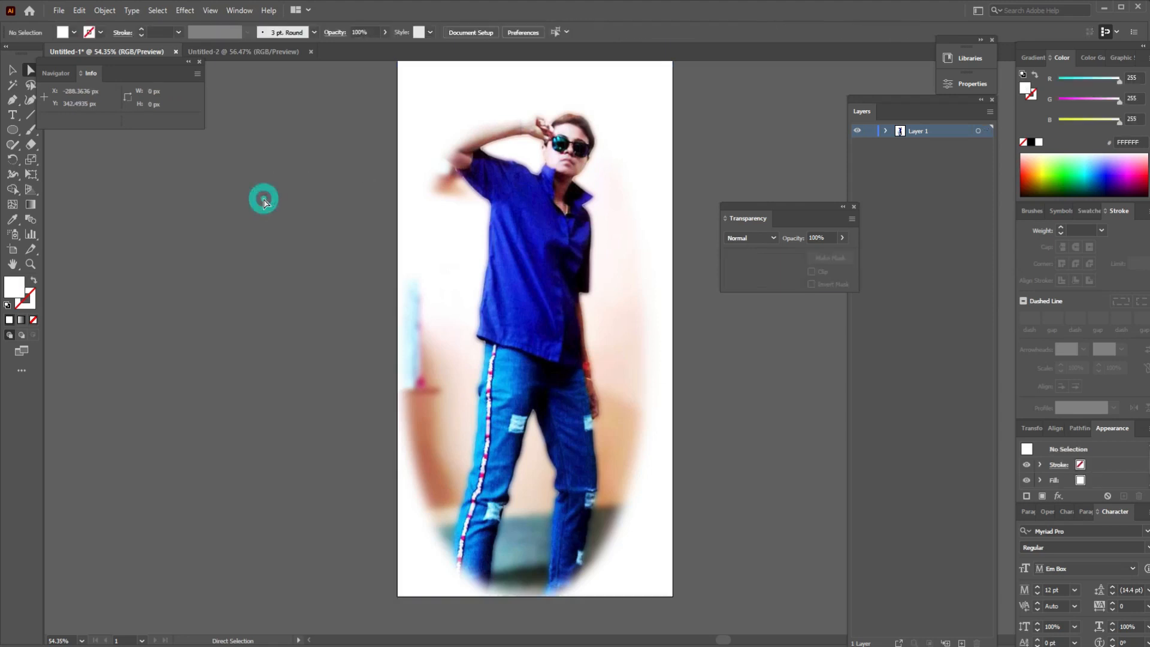
# - Draw a white rectangle of 596 × 1172 px covering the whole artboard
pyautogui.click(13, 70)
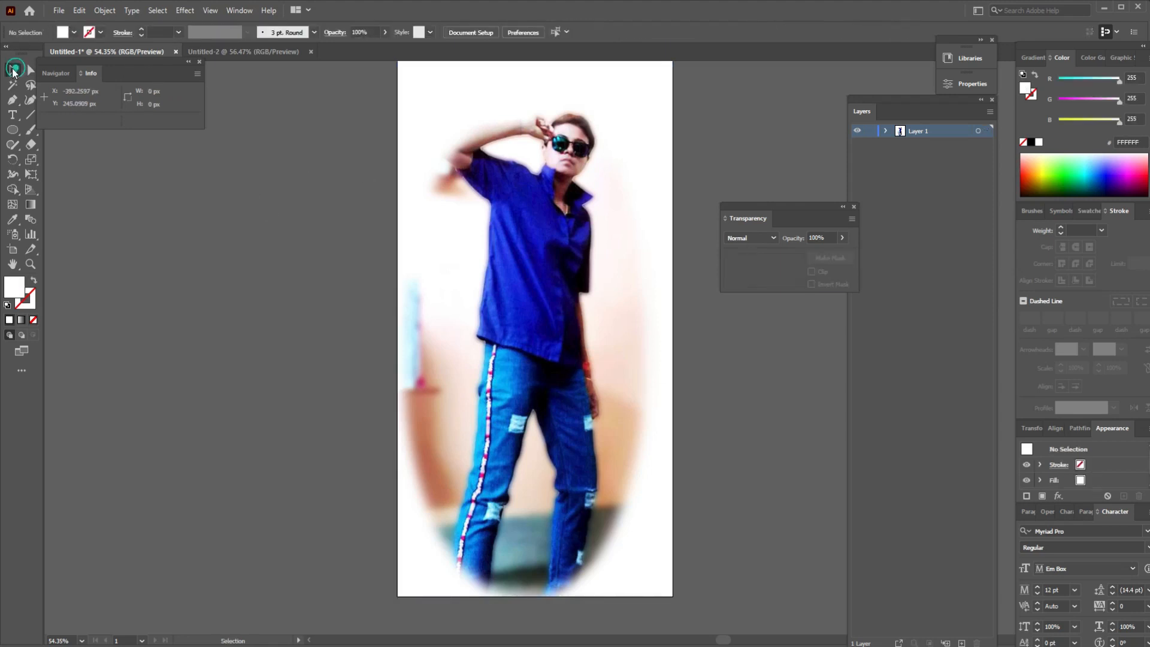
pyautogui.click(514, 261)
pyautogui.click(274, 397)
pyautogui.moveTo(13, 129); pyautogui.dragTo(63, 133)
pyautogui.press('space')
pyautogui.moveTo(495, 197); pyautogui.dragTo(488, 230)
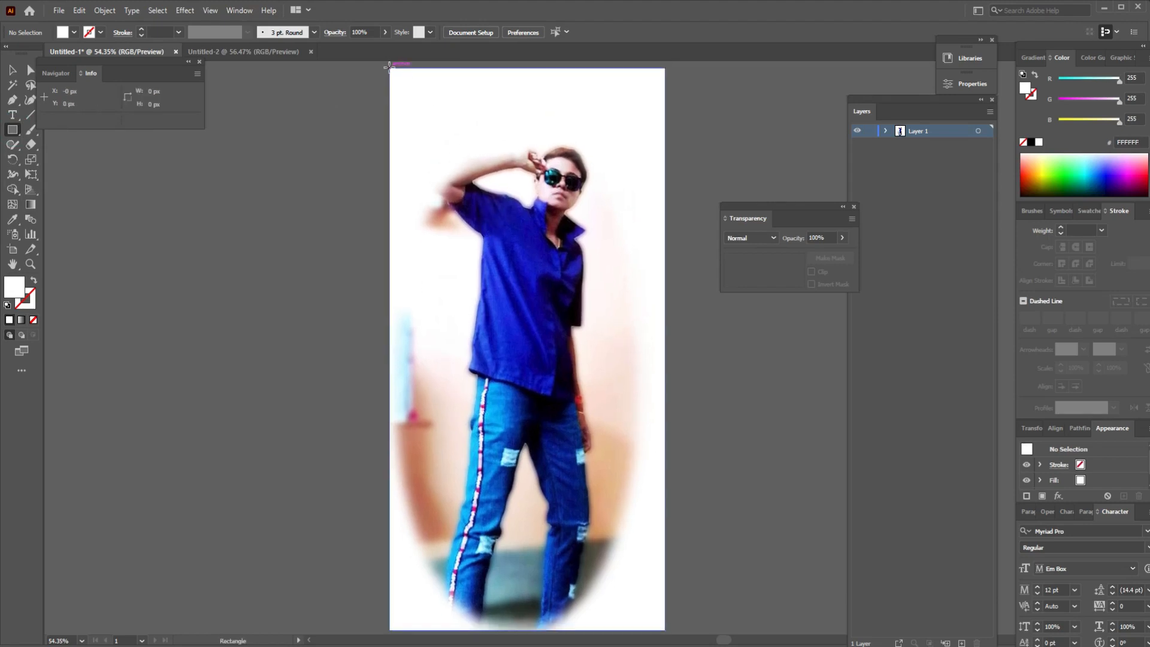
pyautogui.moveTo(389, 67)
pyautogui.mouseDown()
pyautogui.moveTo(419, 96)
pyautogui.moveTo(635, 459)
pyautogui.moveTo(662, 623)
pyautogui.moveTo(650, 638)
pyautogui.moveTo(664, 504)
pyautogui.mouseUp()
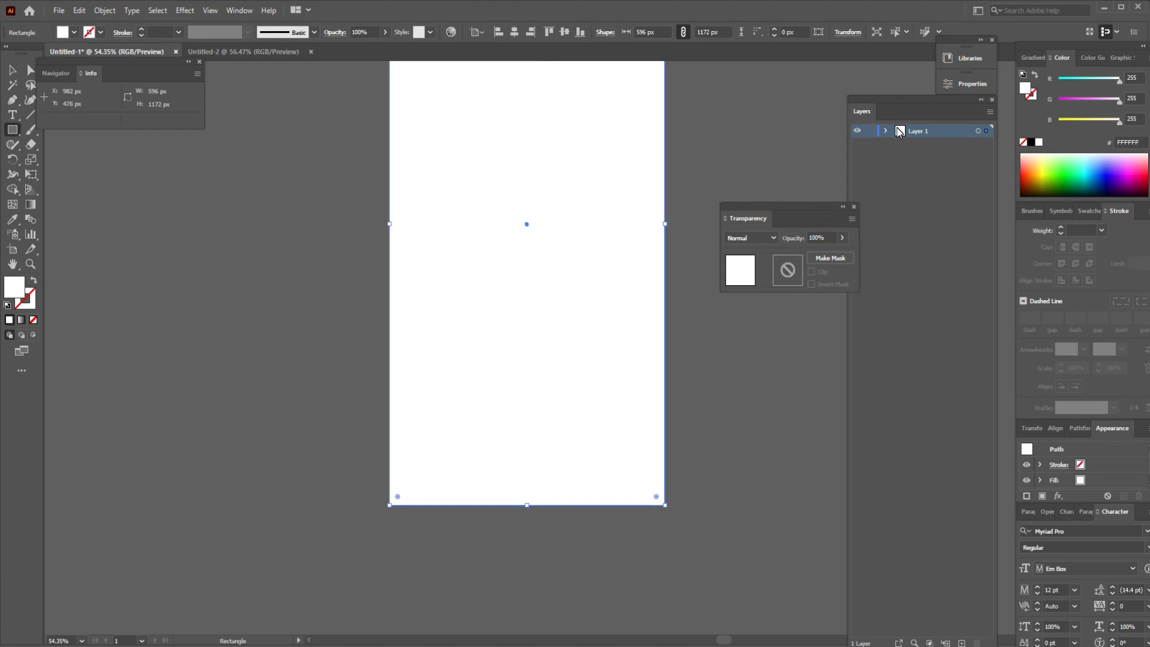
# - Fill the new rectangle with light blue #74AAF7
pyautogui.doubleClick(21, 282)
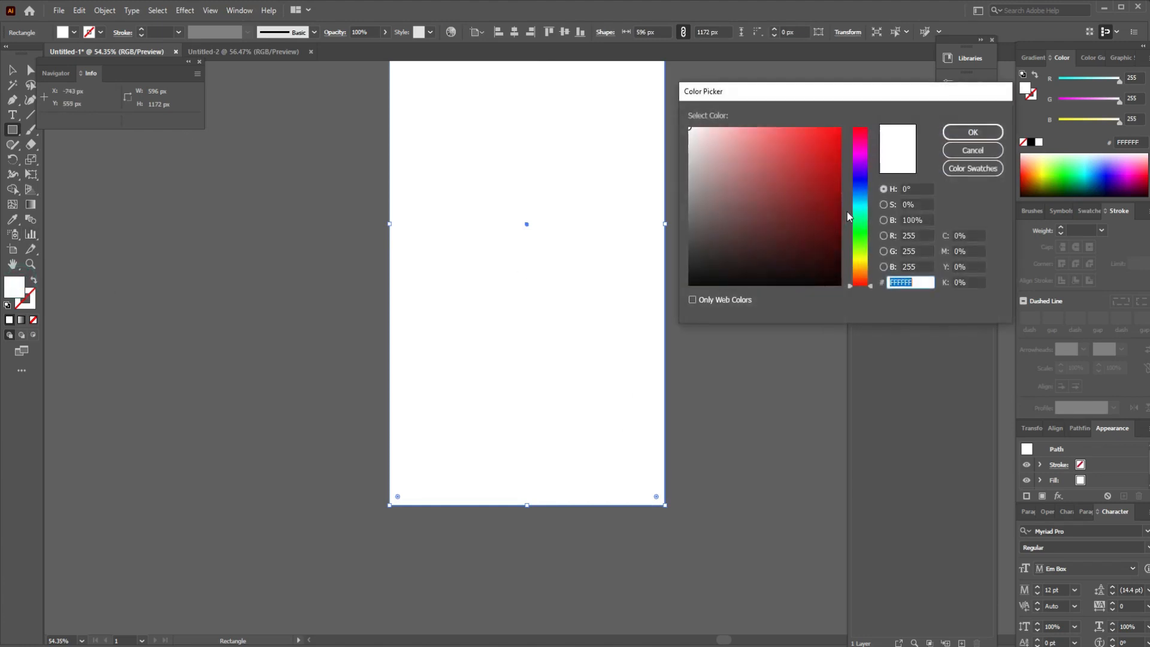
pyautogui.click(864, 195)
pyautogui.moveTo(819, 137); pyautogui.dragTo(770, 131)
pyautogui.click(973, 132)
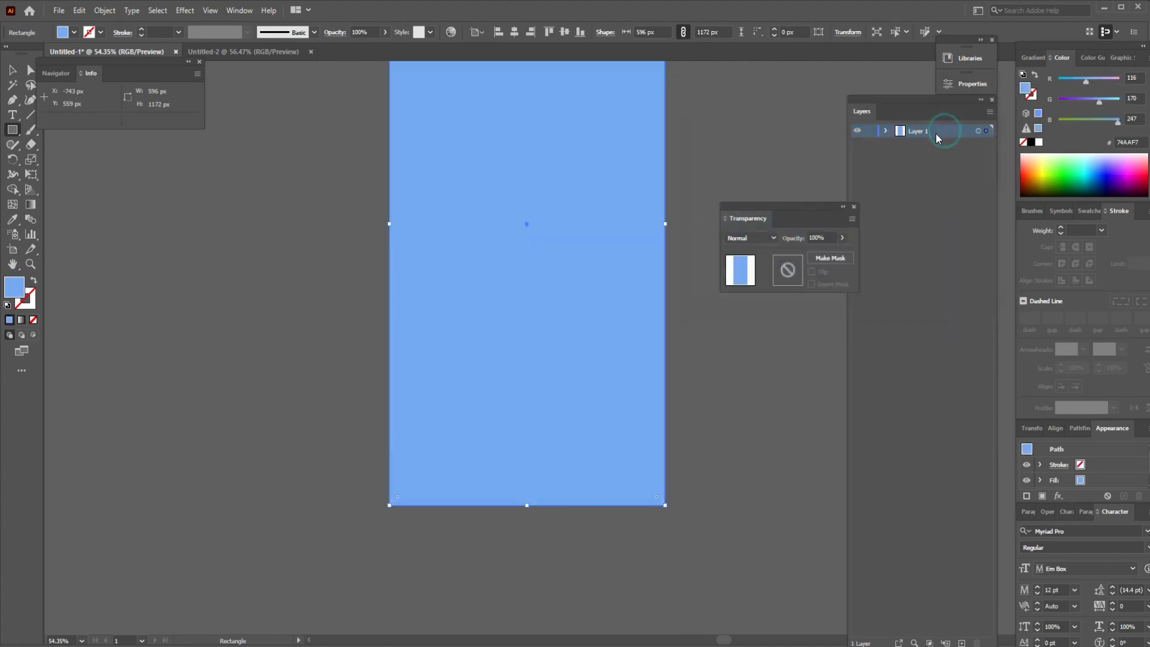
# - Send the blue rectangle to the back, behind the masked photo
pyautogui.rightClick(511, 238)
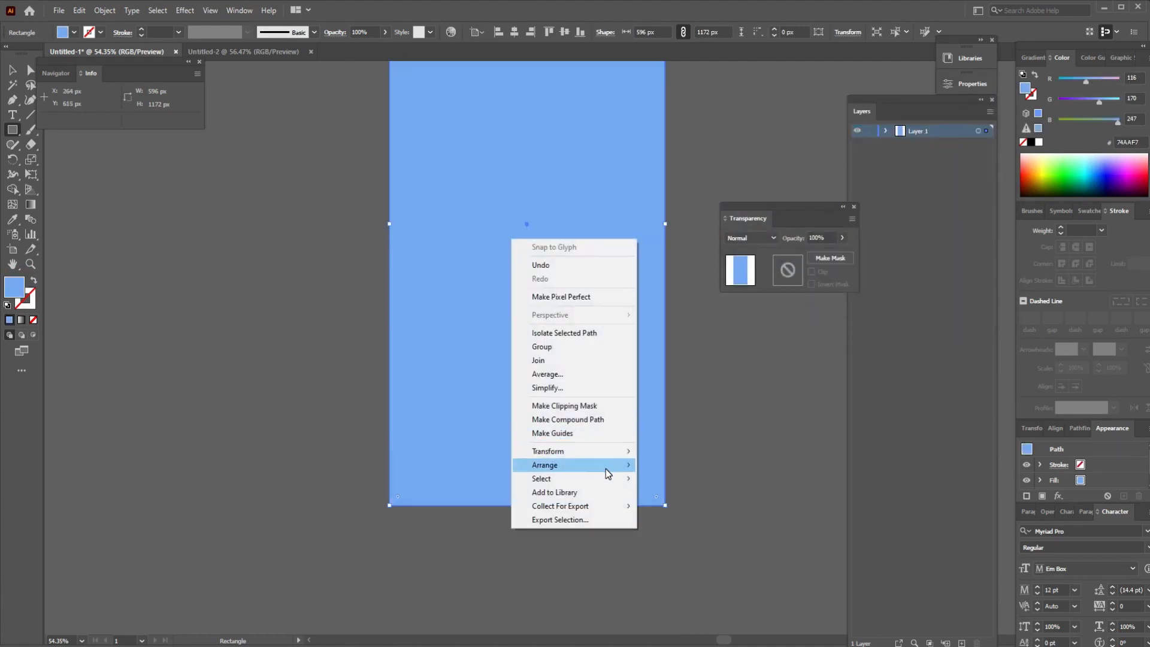
pyautogui.moveTo(606, 470)
pyautogui.click(672, 507)
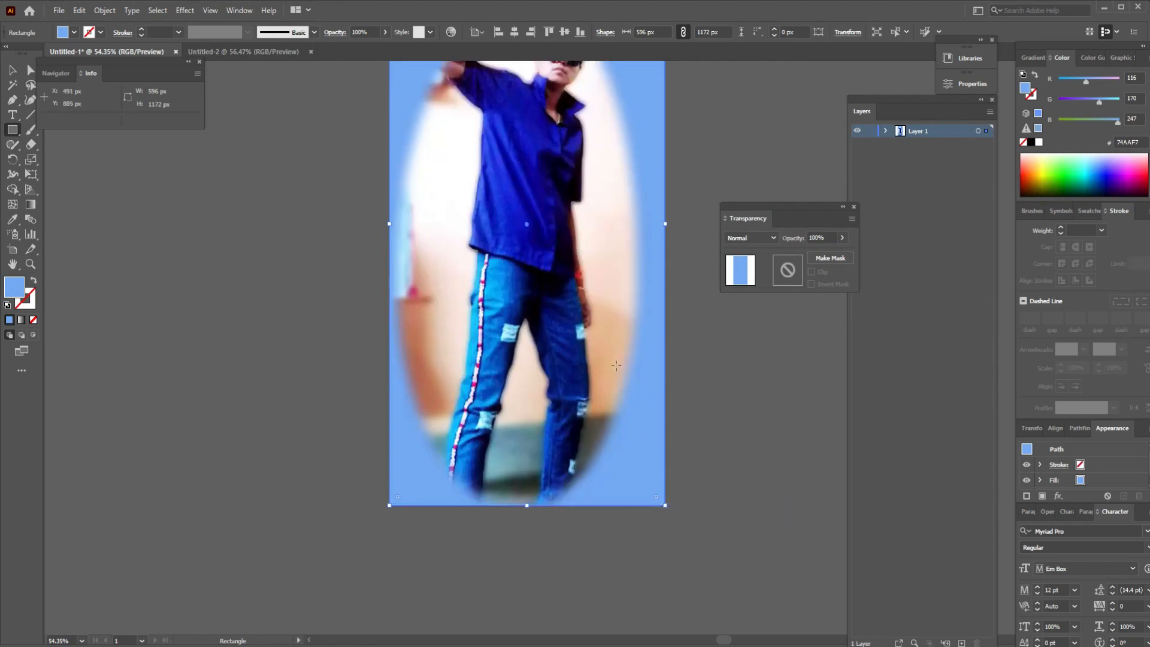
pyautogui.moveTo(582, 212); pyautogui.dragTo(580, 329)
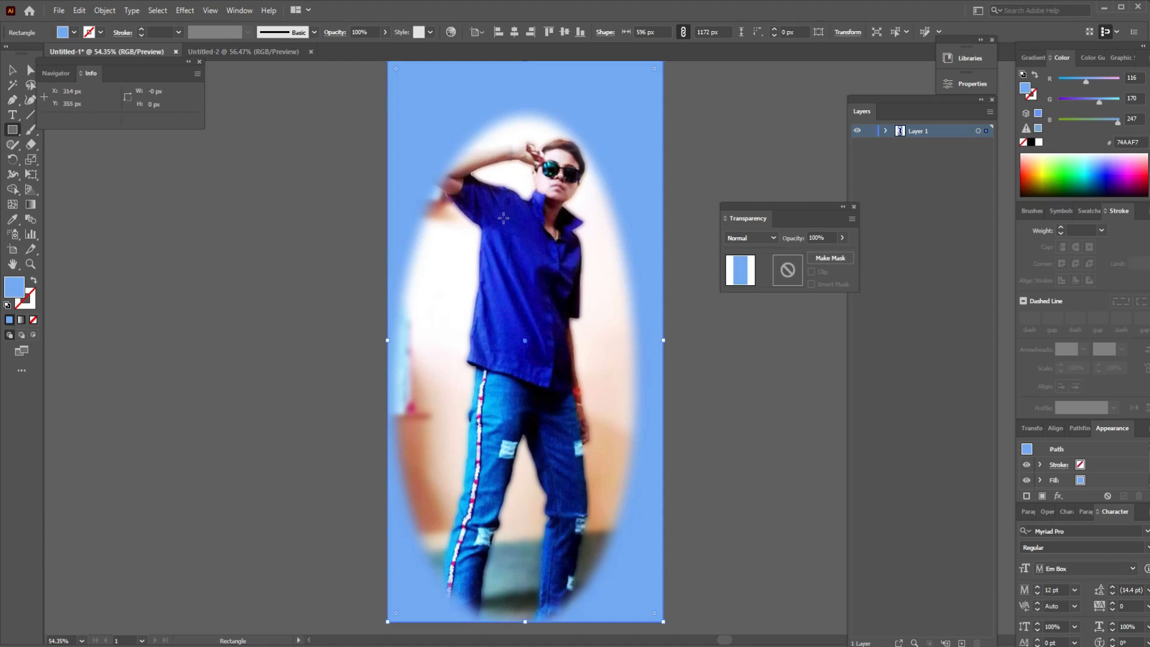
# - Select the masked photo and start editing its opacity mask
pyautogui.click(12, 70)
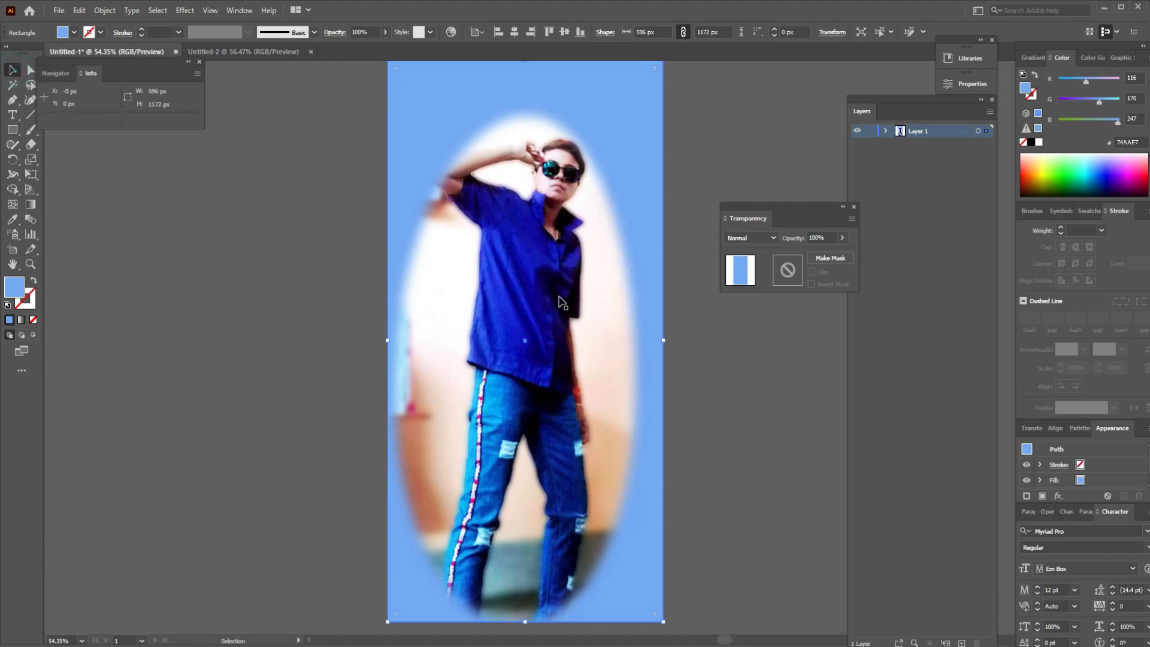
pyautogui.click(559, 300)
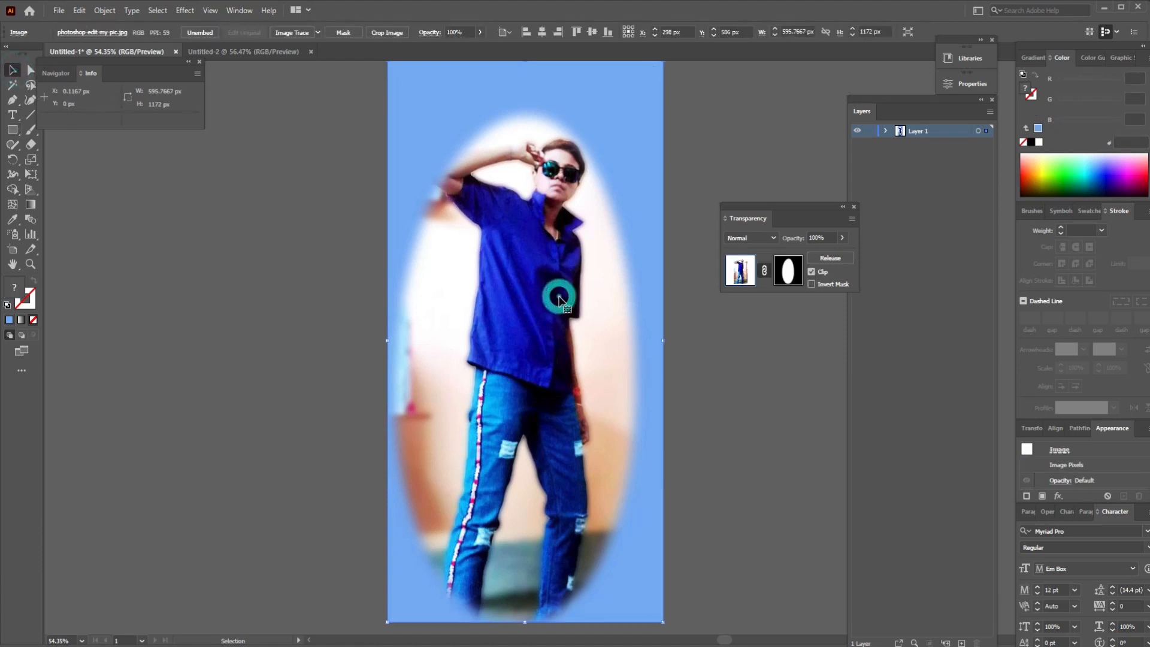
pyautogui.click(788, 273)
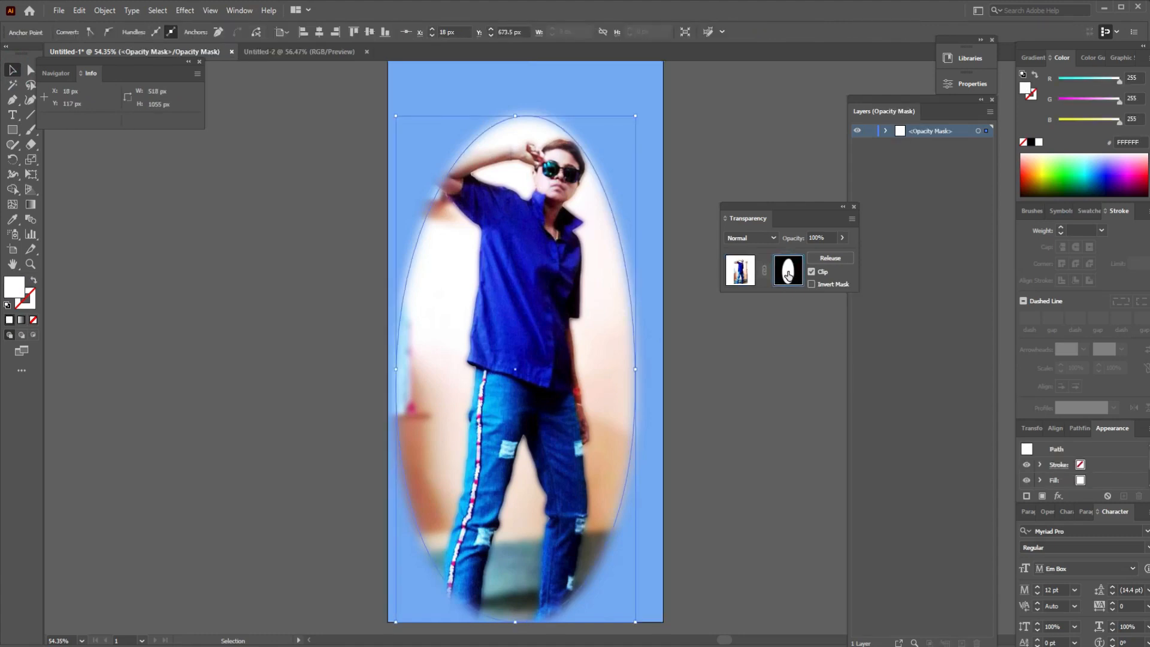
# - Undock the Appearance controls, float them below the Transparency controls and enlarge them to show all the ellipse's attributes
pyautogui.click(241, 10)
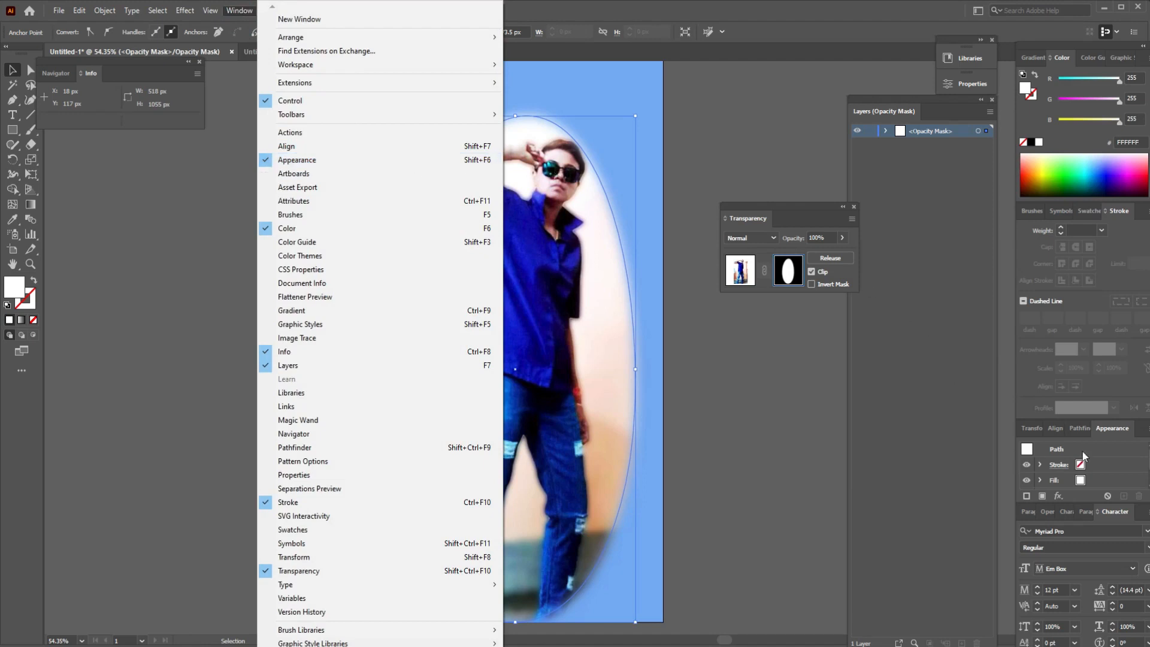
pyautogui.click(1115, 435)
pyautogui.moveTo(1116, 435); pyautogui.dragTo(730, 322)
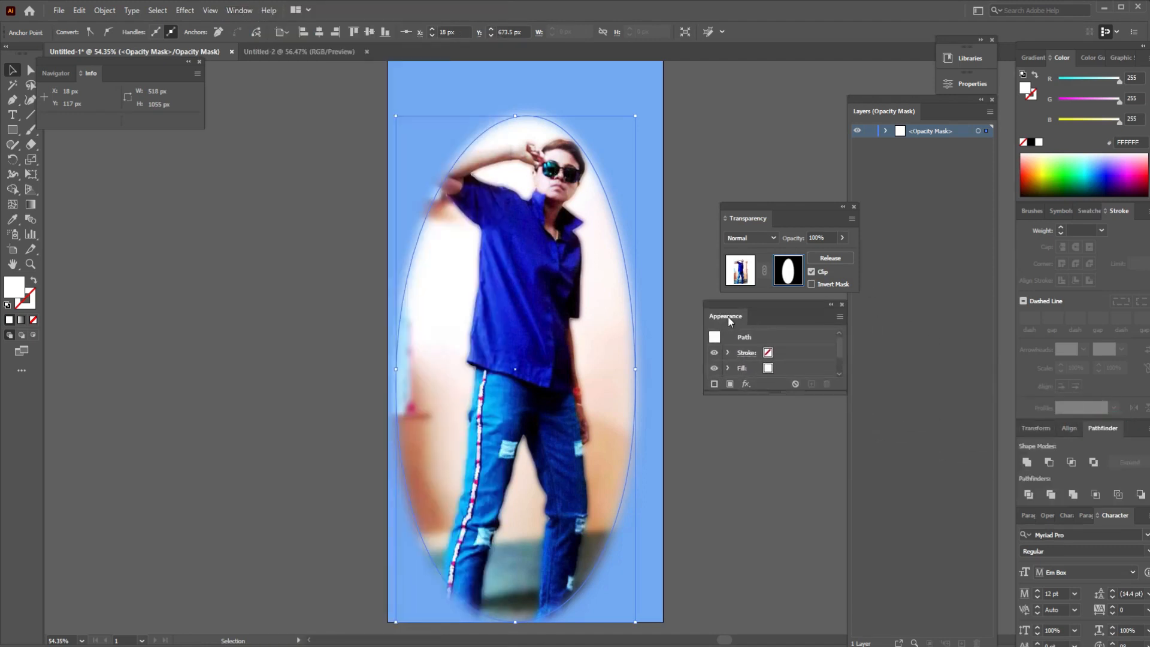
pyautogui.moveTo(779, 393); pyautogui.dragTo(780, 456)
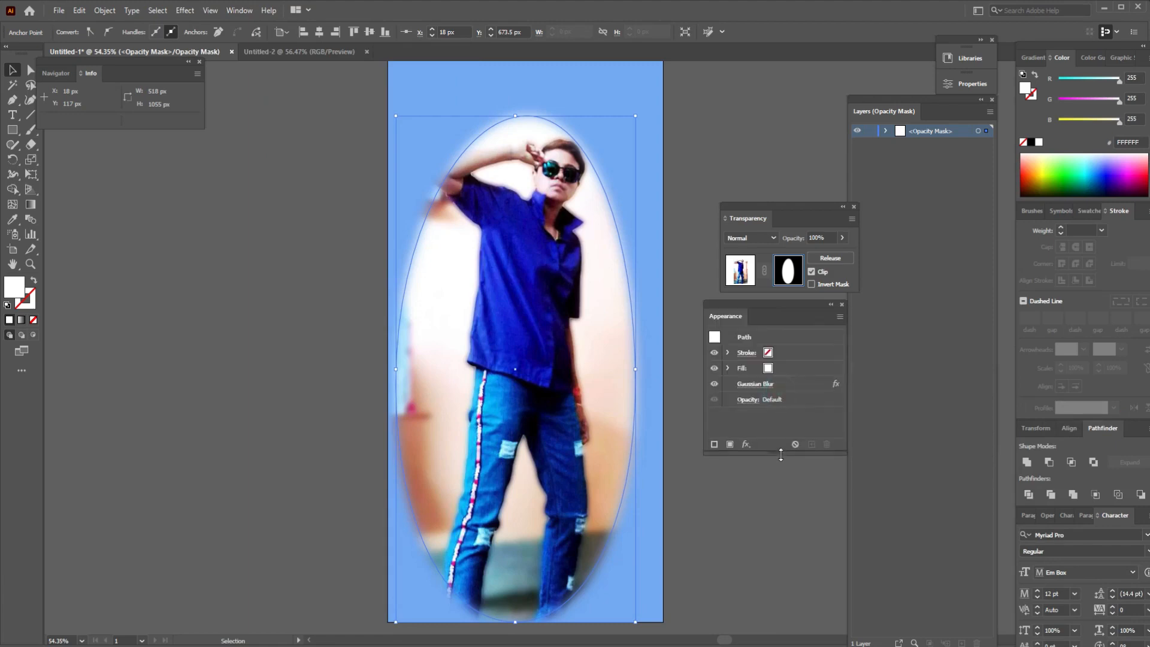
# - Set the mask ellipse's Gaussian Blur radius to 20 pixels and stop editing the opacity mask
pyautogui.click(753, 386)
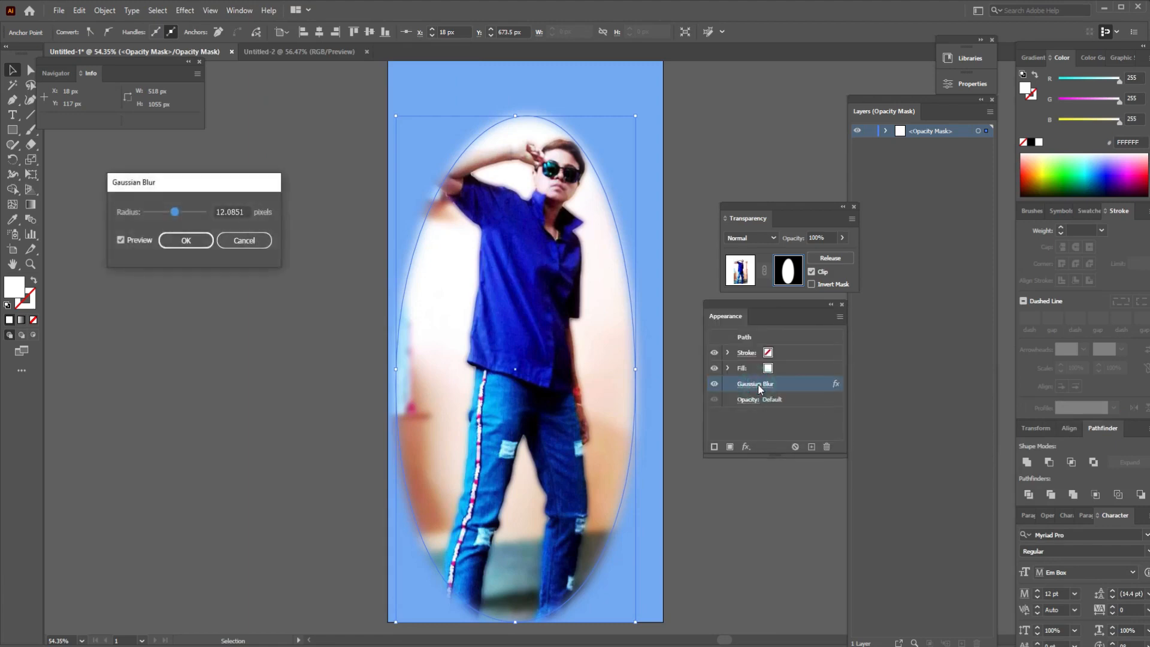
pyautogui.moveTo(173, 217)
pyautogui.mouseDown()
pyautogui.moveTo(159, 219)
pyautogui.moveTo(176, 218)
pyautogui.mouseUp()
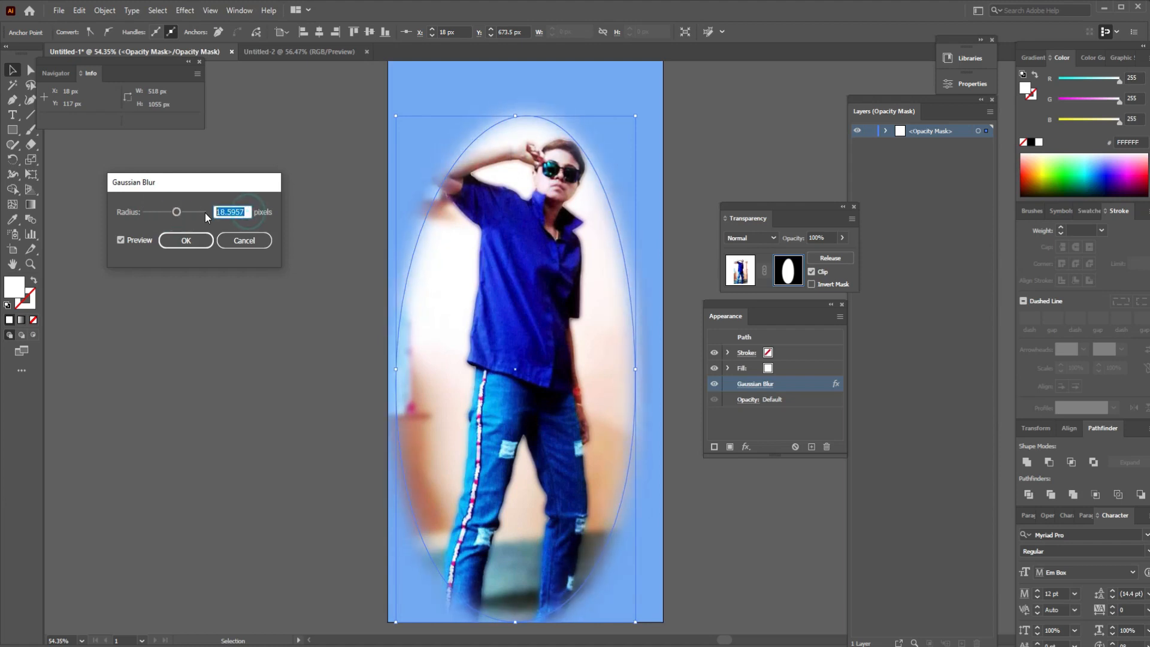
pyautogui.write('20')
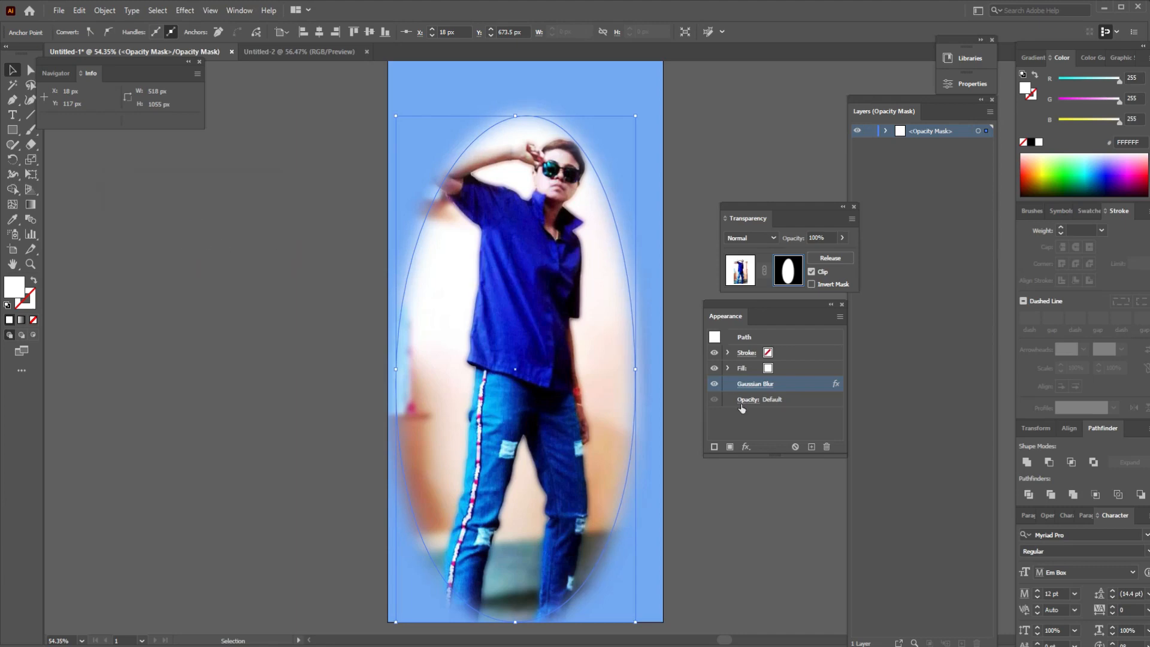
pyautogui.click(720, 488)
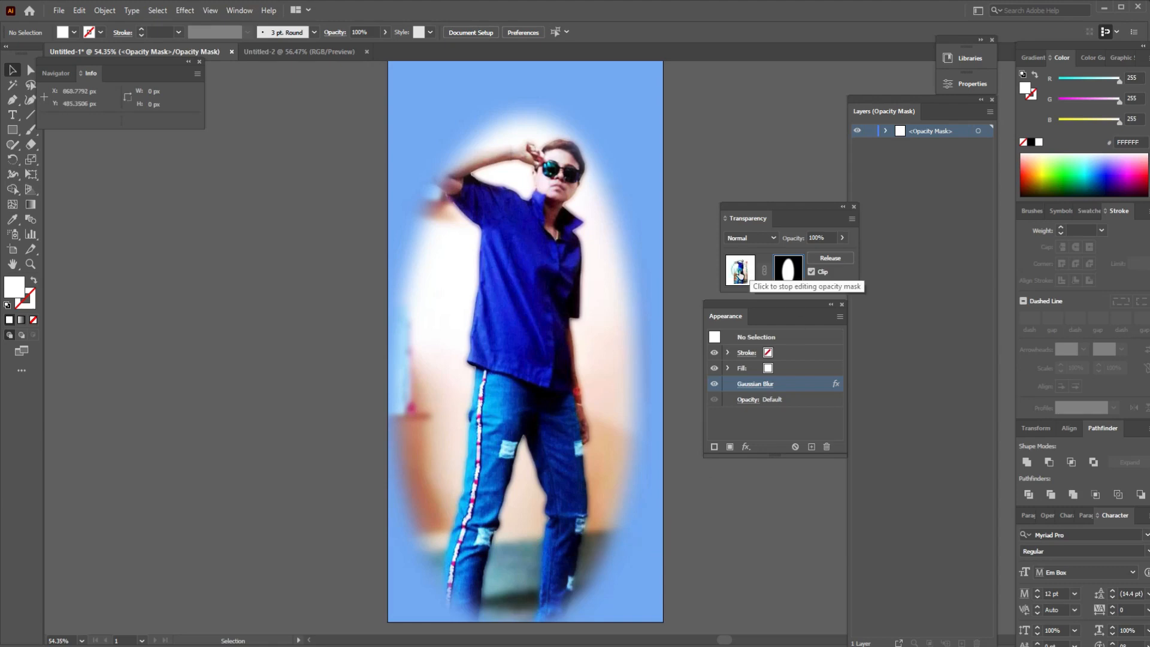
pyautogui.click(741, 275)
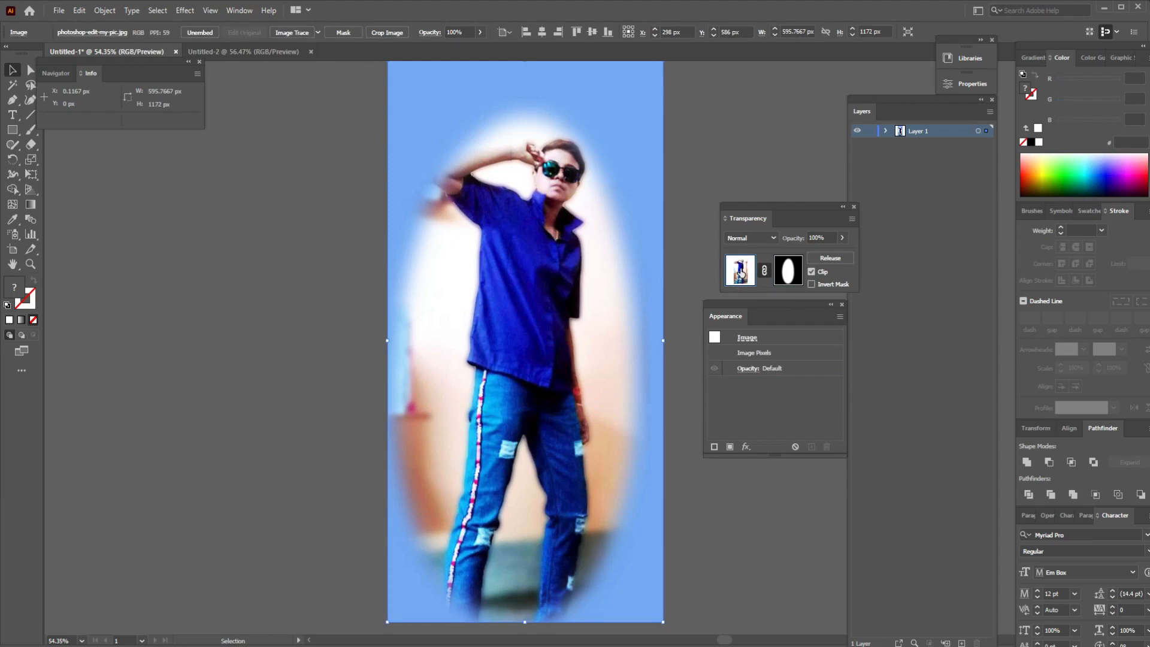
pyautogui.click(339, 107)
pyautogui.click(423, 91)
# - Expand Layer 1, select the background rectangle and change its fill to bright blue #1085F9
pyautogui.click(884, 130)
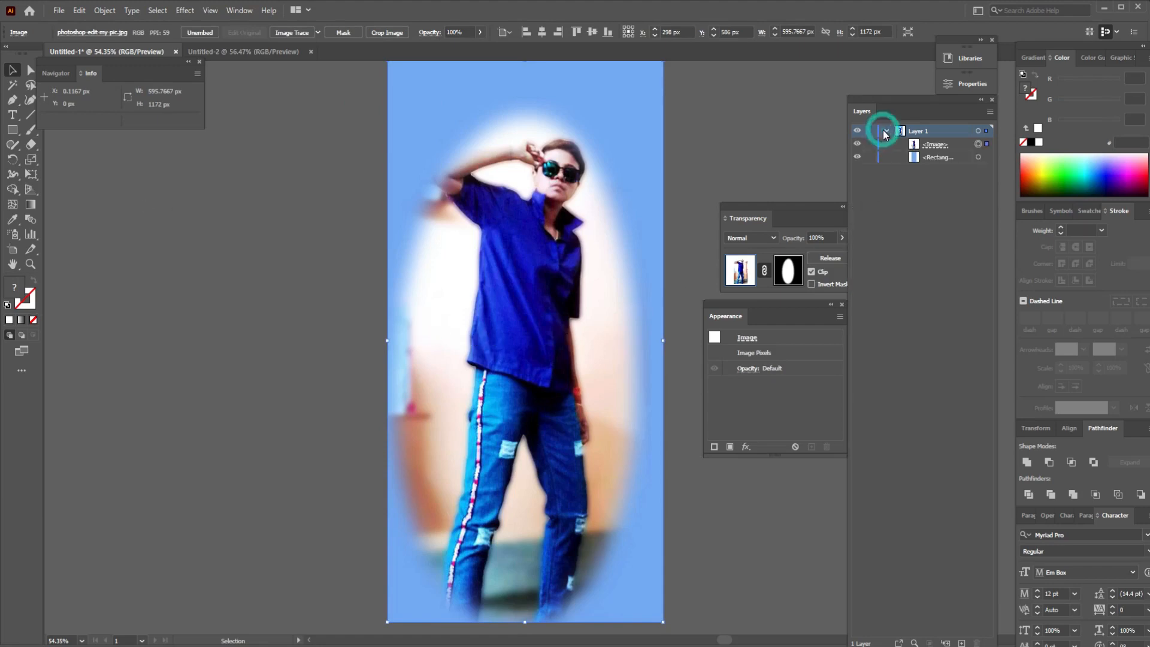
pyautogui.click(987, 158)
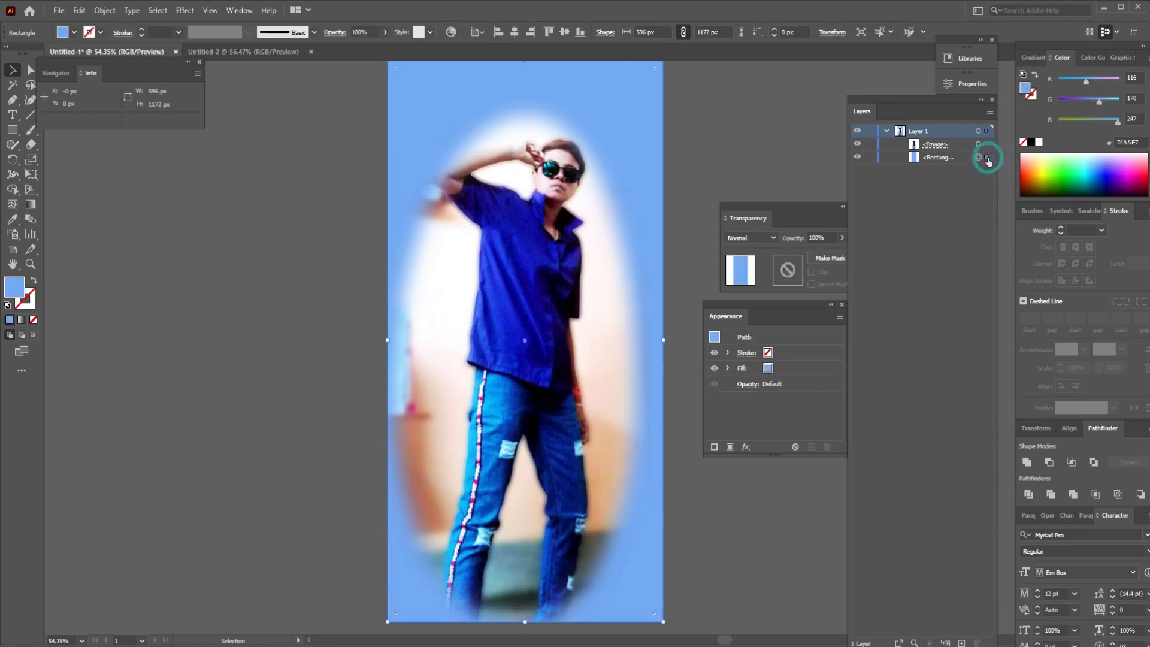
pyautogui.doubleClick(15, 288)
pyautogui.click(812, 132)
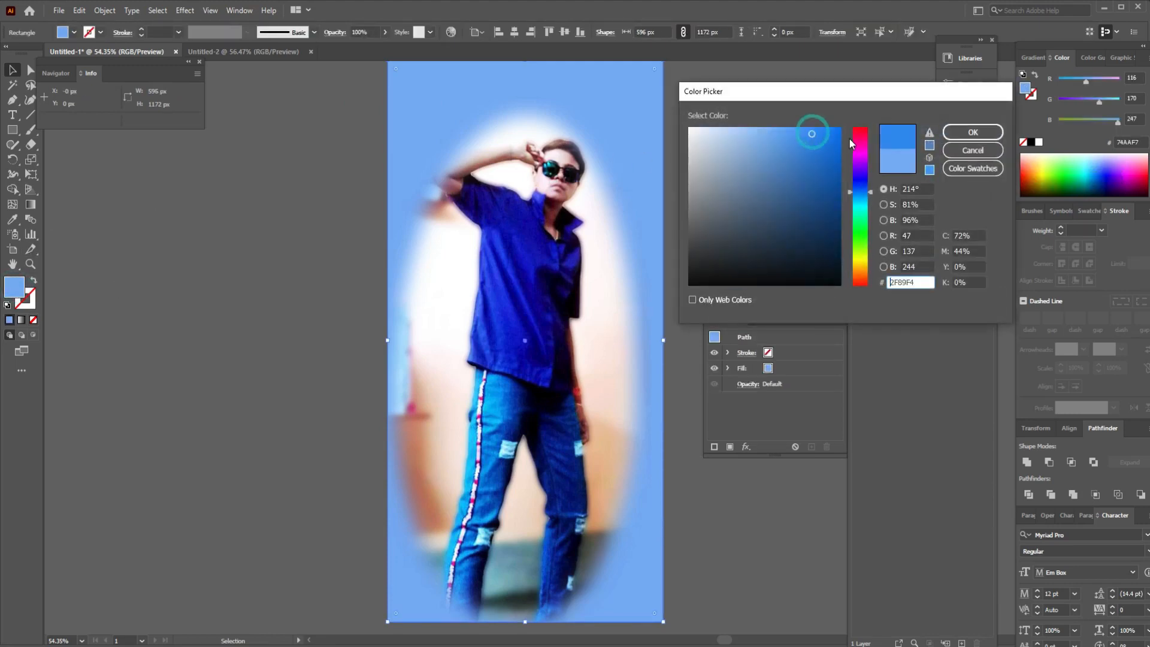
pyautogui.click(860, 142)
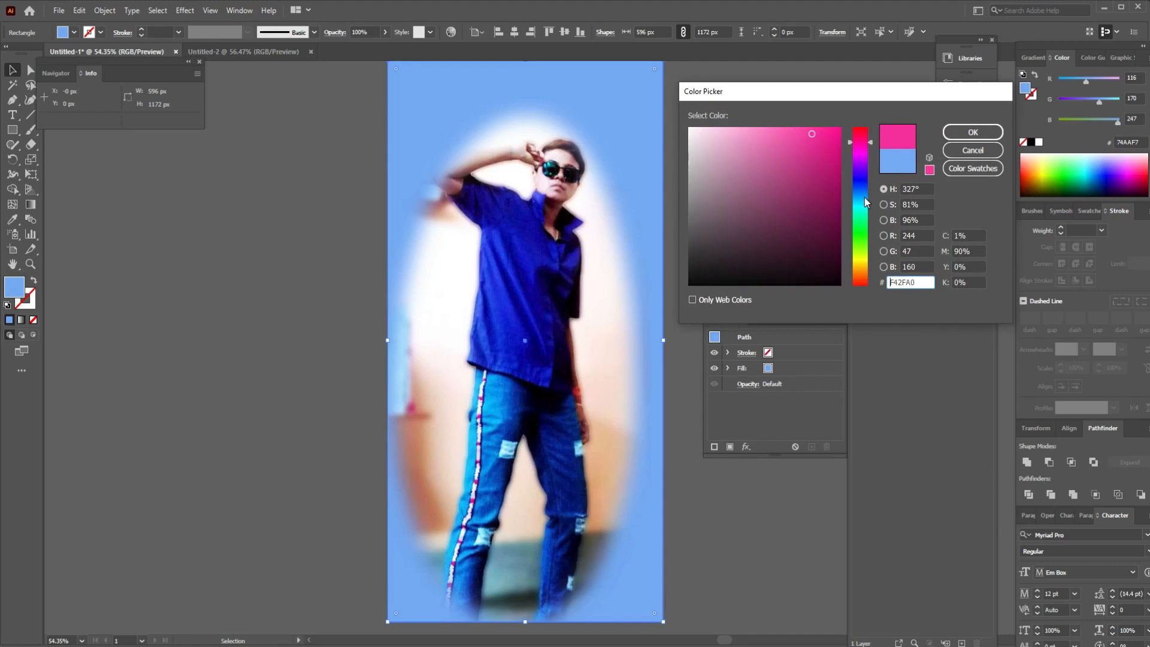
pyautogui.click(861, 194)
pyautogui.click(832, 131)
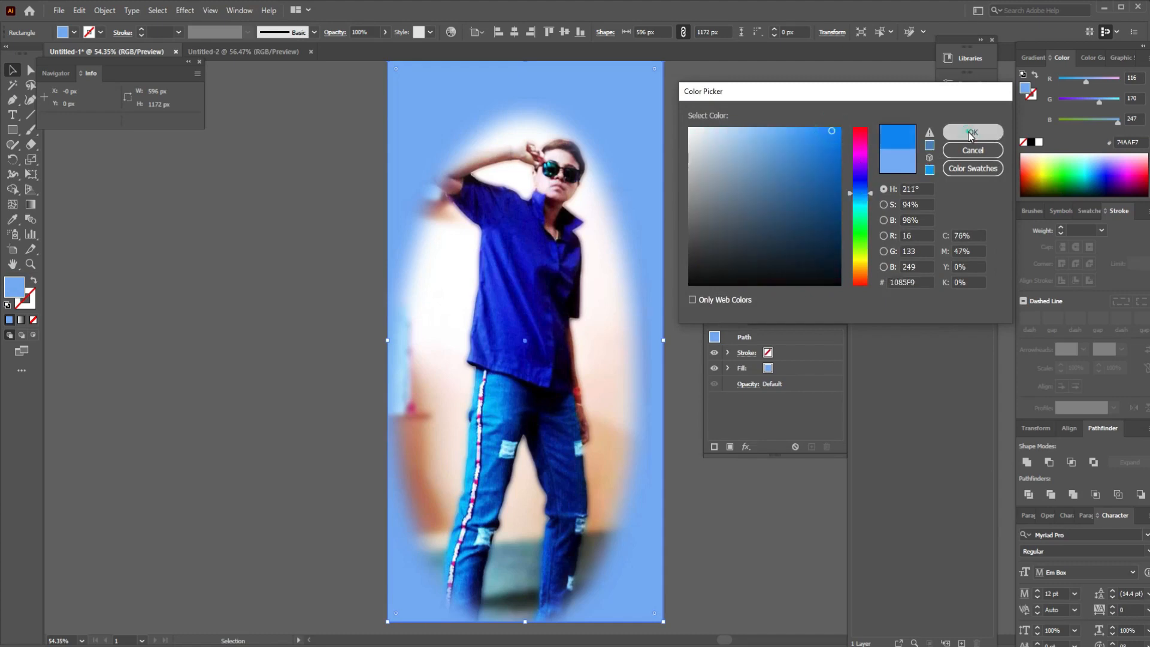
pyautogui.click(963, 132)
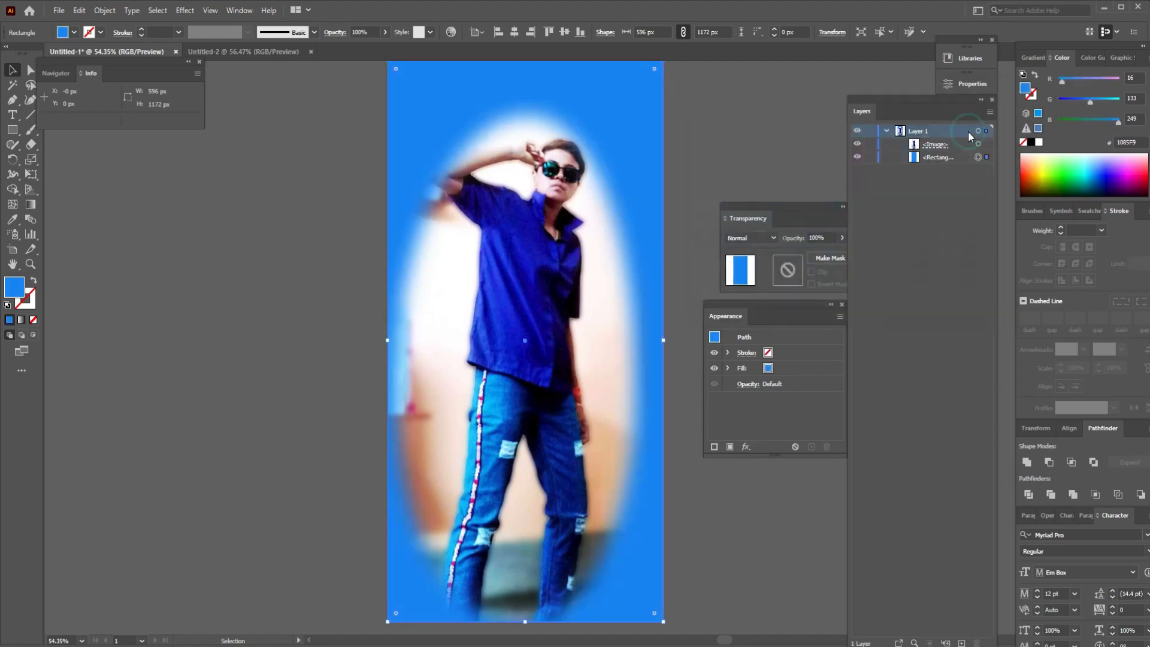
# - Try to sample the shirt's dark blue with the Eyedropper while the photo is selected, and clear the selection
pyautogui.click(718, 165)
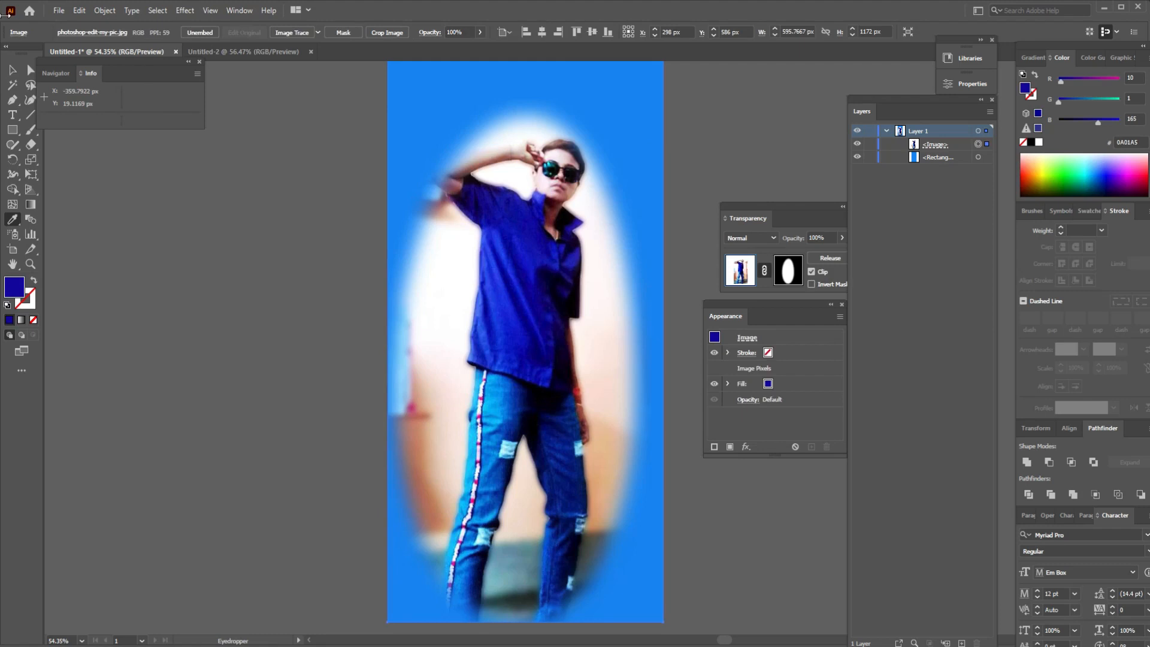
pyautogui.click(12, 71)
pyautogui.click(258, 210)
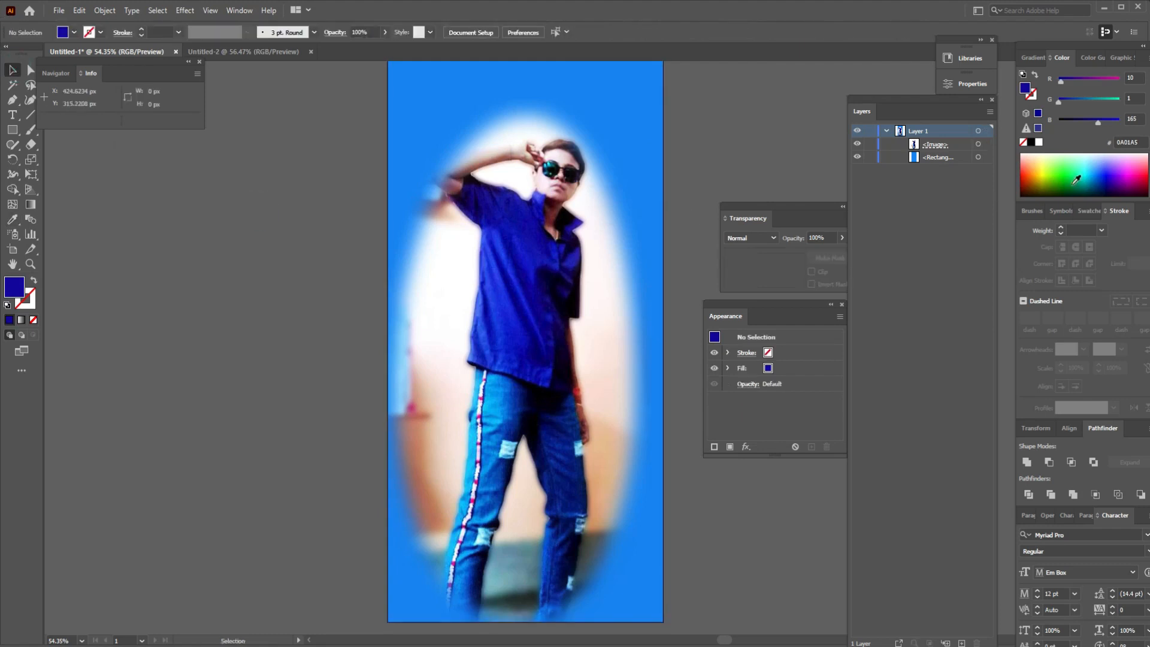
# - Select the background rectangle, fill it with the shirt's dark blue using the Eyedropper and deselect it
pyautogui.click(986, 158)
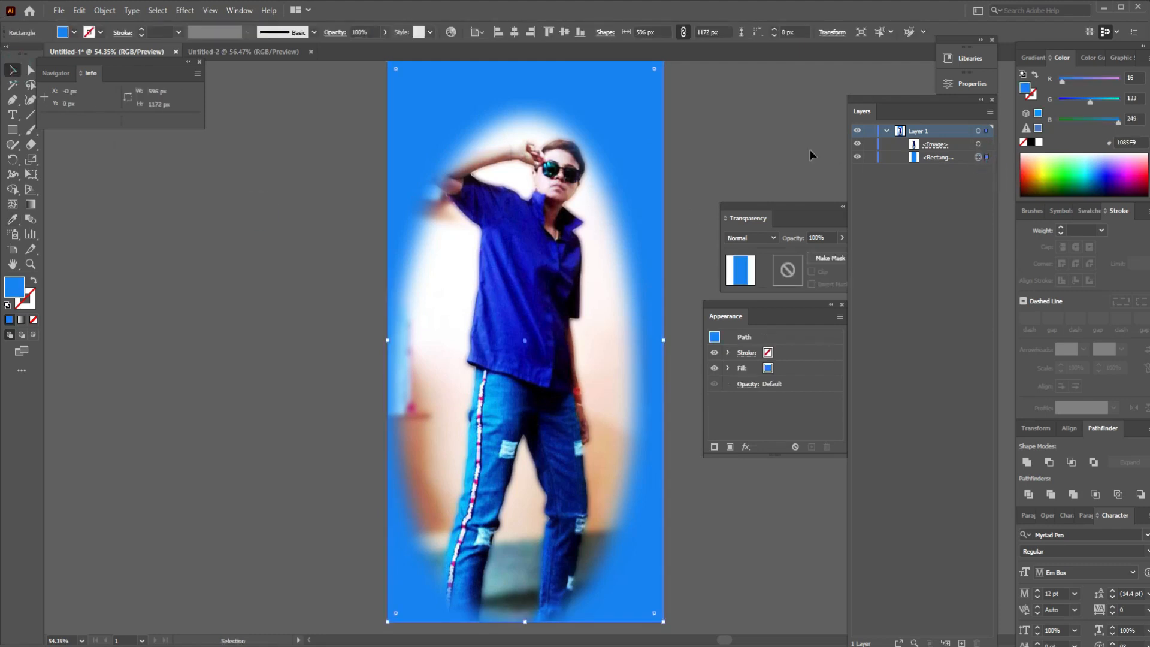
pyautogui.press('i')
pyautogui.click(533, 276)
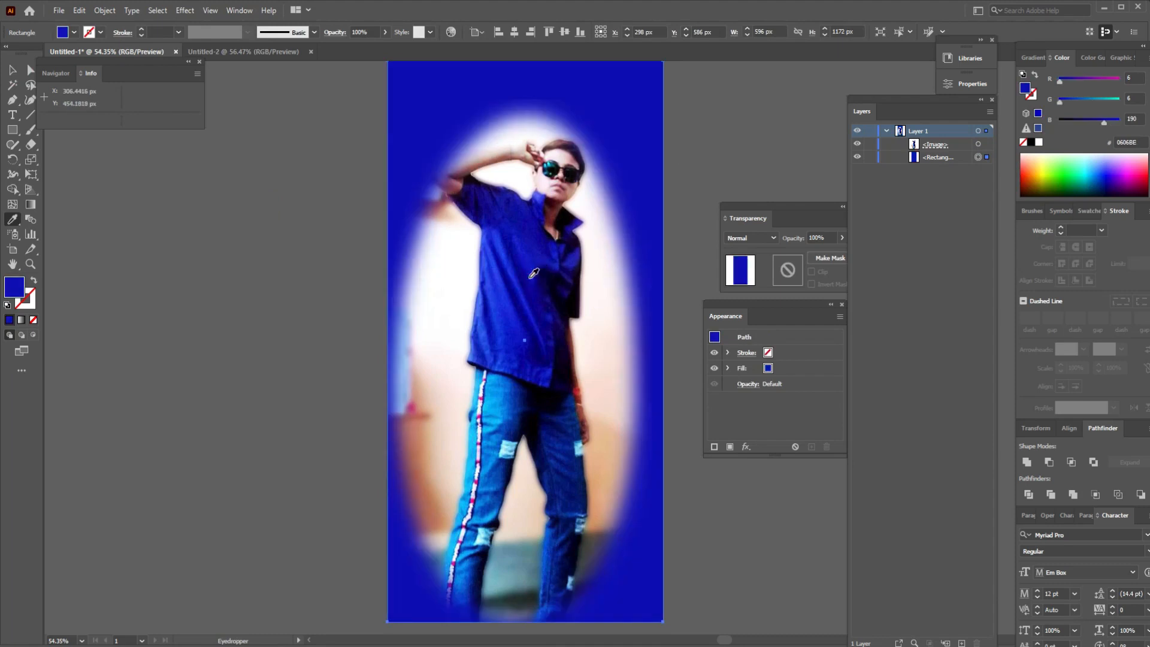
pyautogui.click(12, 70)
pyautogui.click(232, 189)
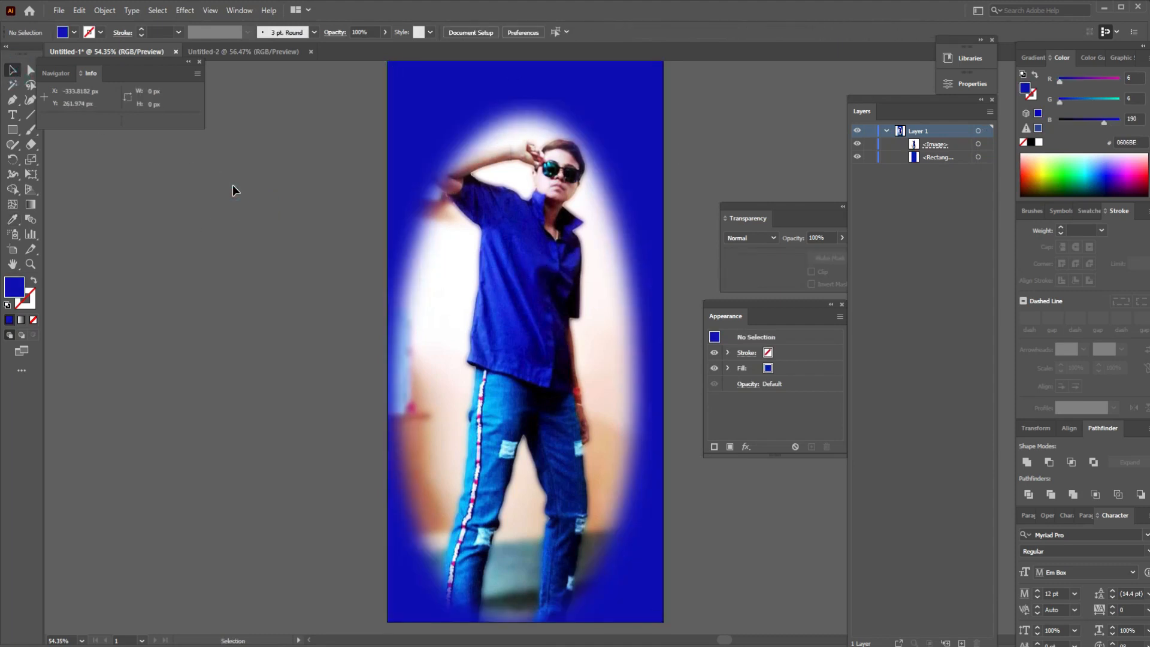
# - Reselect the background rectangle and sample colours around the jeans' side stripe with the Eyedropper, ending on light blue #5EA6D9
pyautogui.click(981, 157)
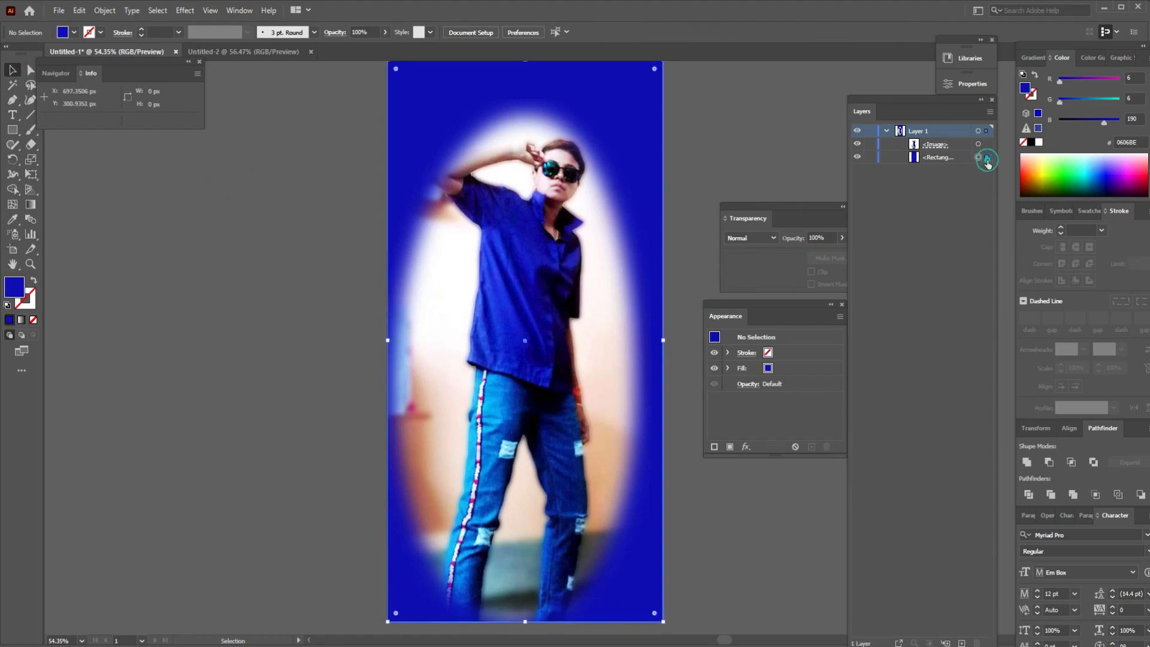
pyautogui.click(12, 220)
pyautogui.click(499, 416)
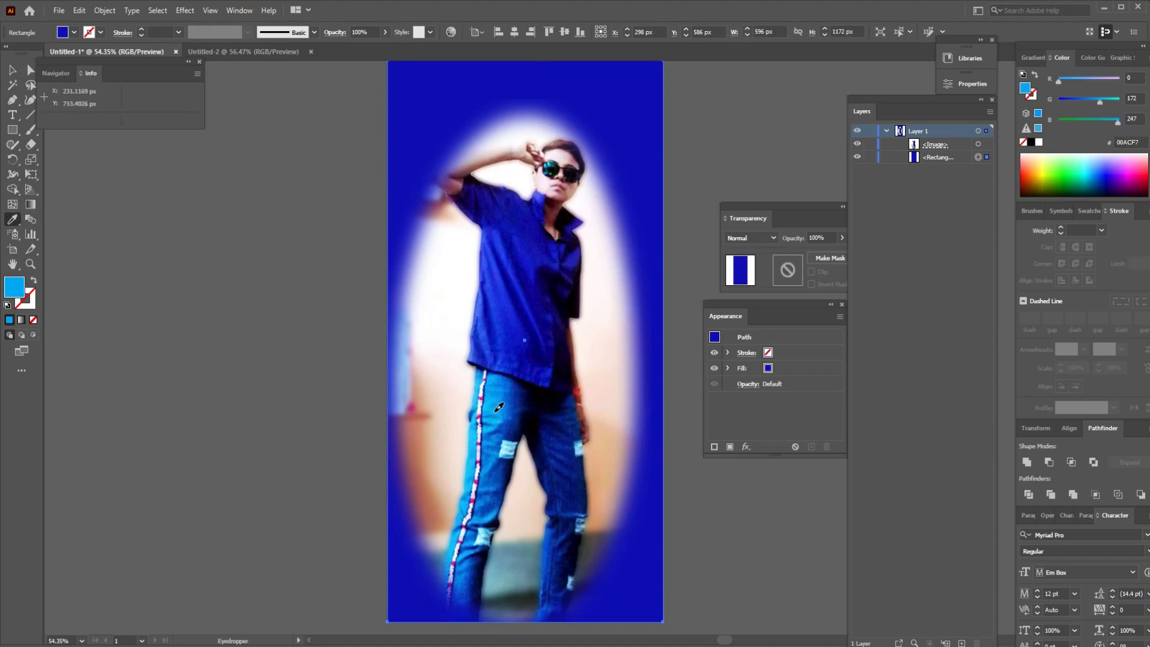
pyautogui.click(481, 441)
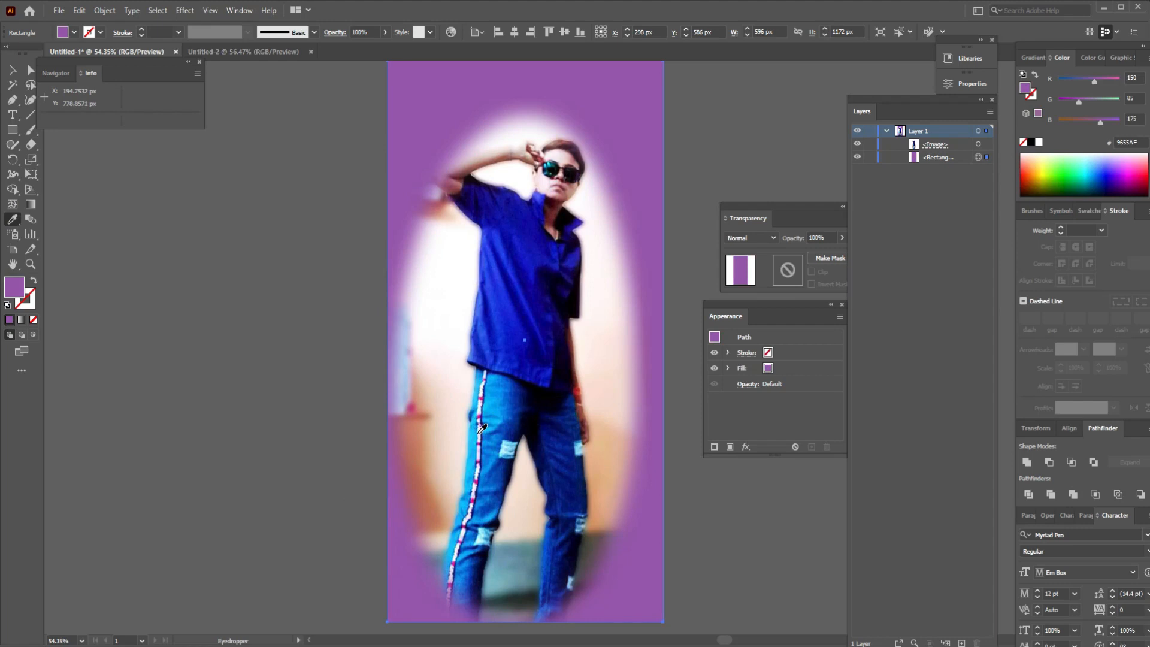
pyautogui.click(480, 431)
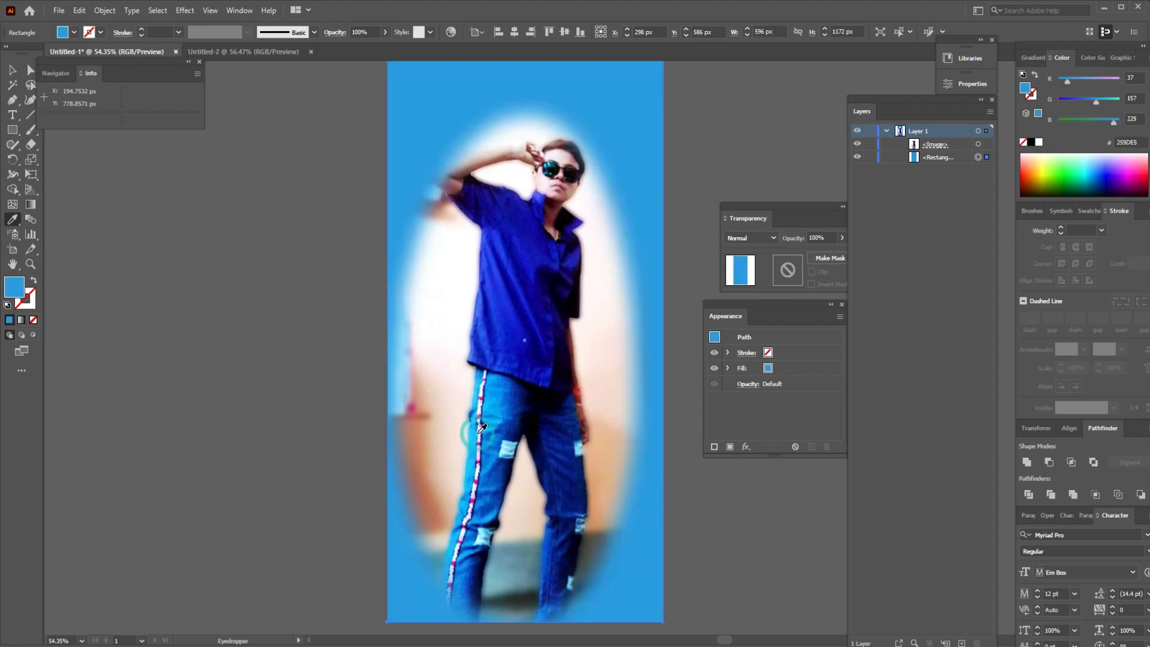
pyautogui.click(482, 396)
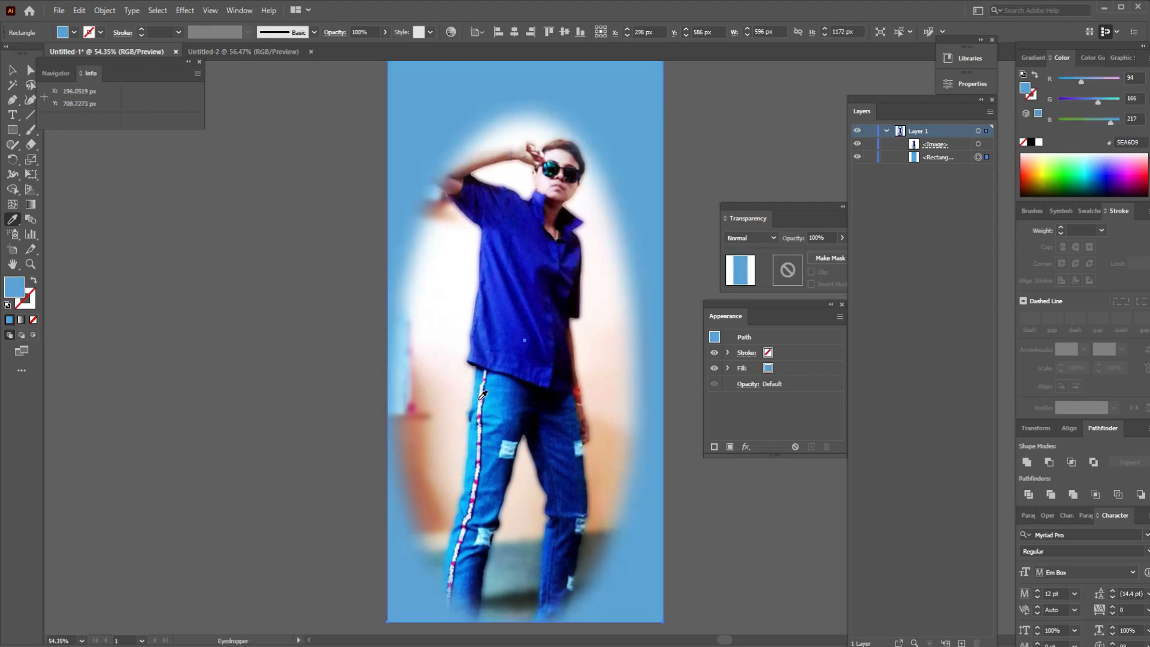
# - Sample trial fills for the background rectangle from the jeans, red wrist area, shirt, sunglasses and hair with the Eyedropper, ending on dark navy #040649
pyautogui.click(511, 446)
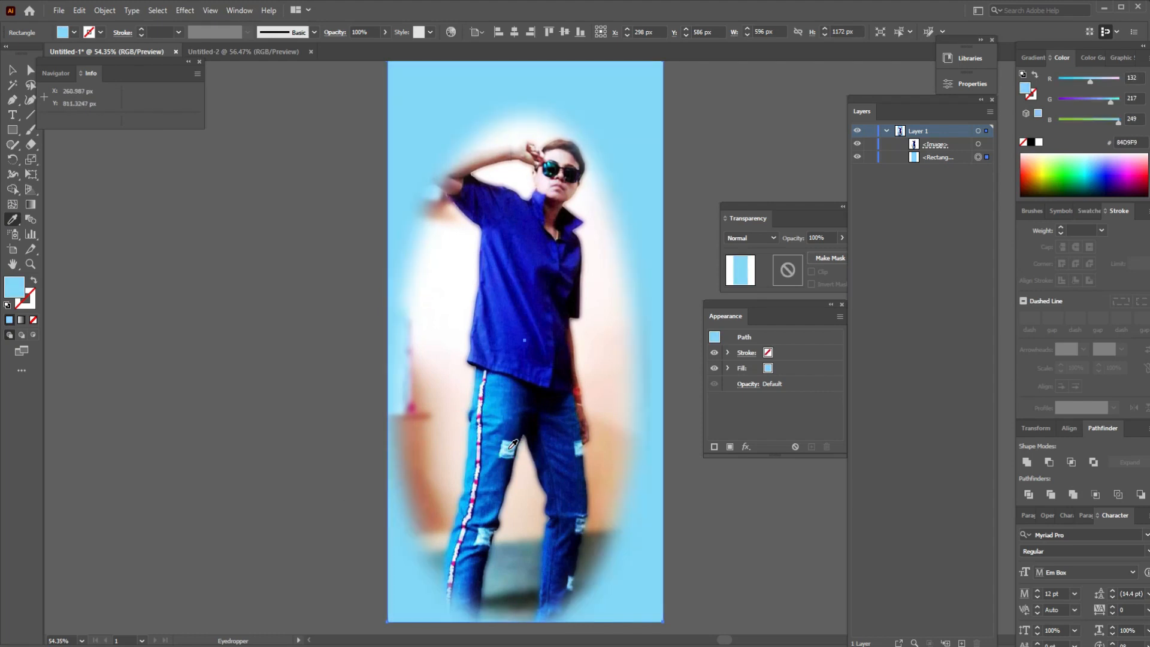
pyautogui.click(580, 389)
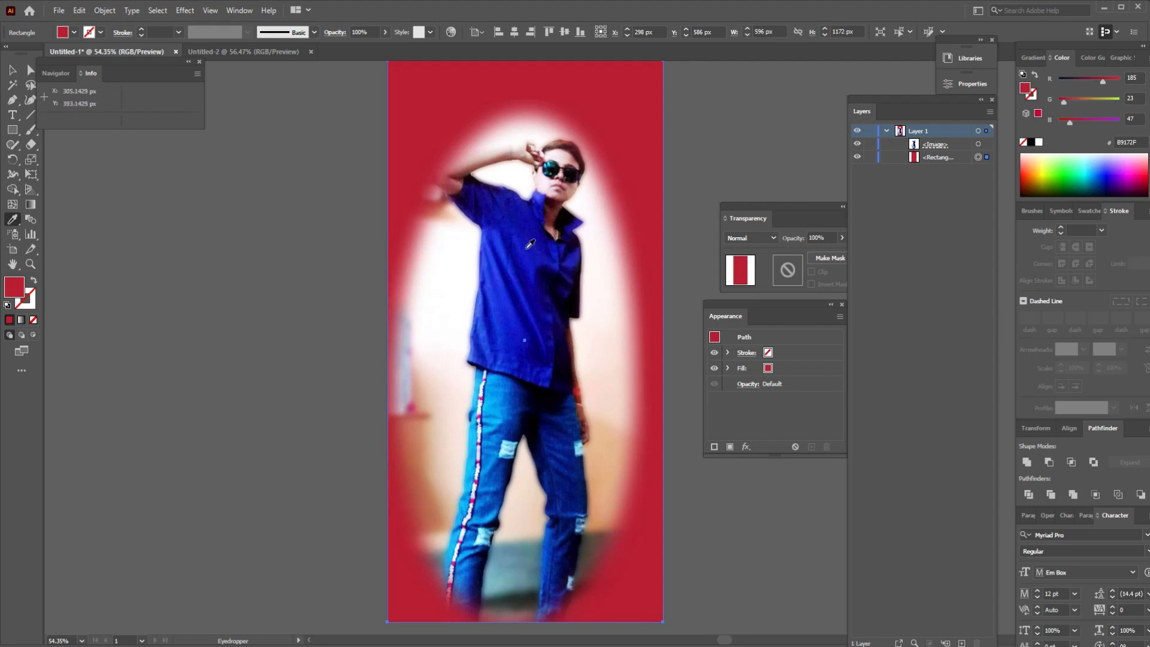
pyautogui.click(498, 264)
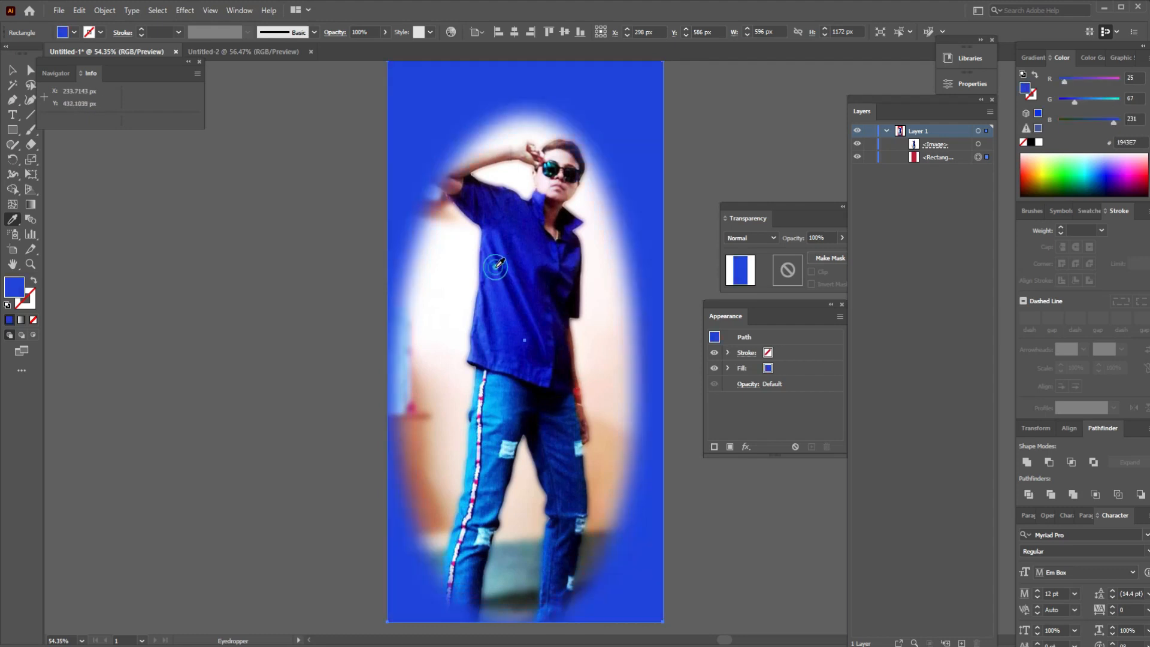
pyautogui.click(551, 163)
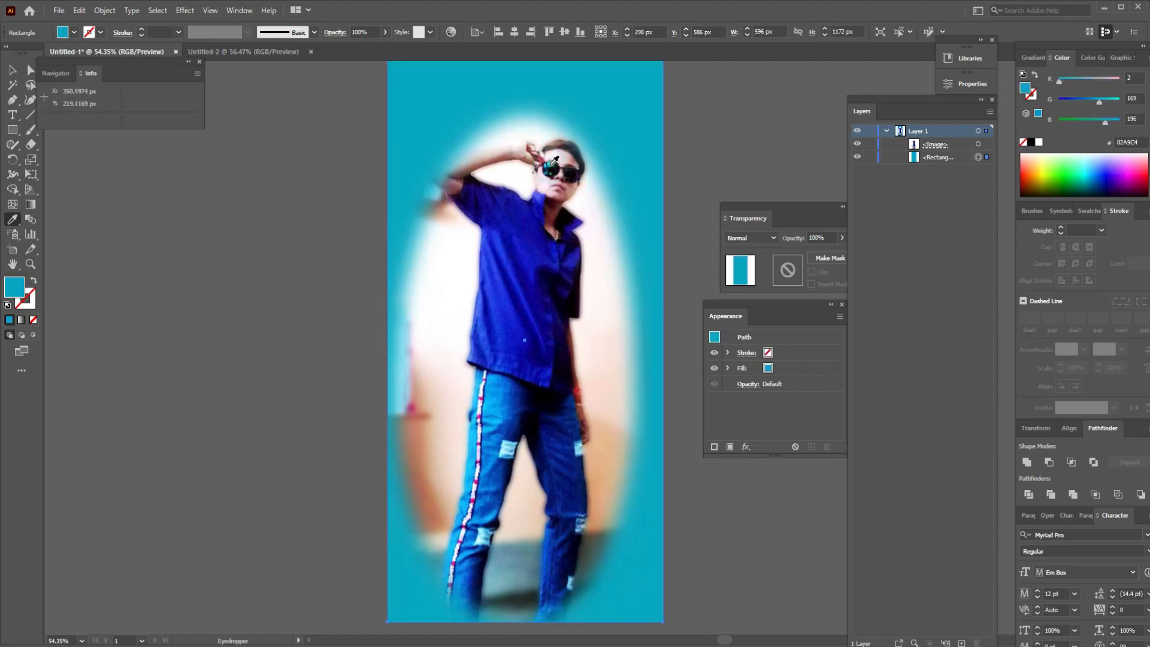
pyautogui.click(561, 143)
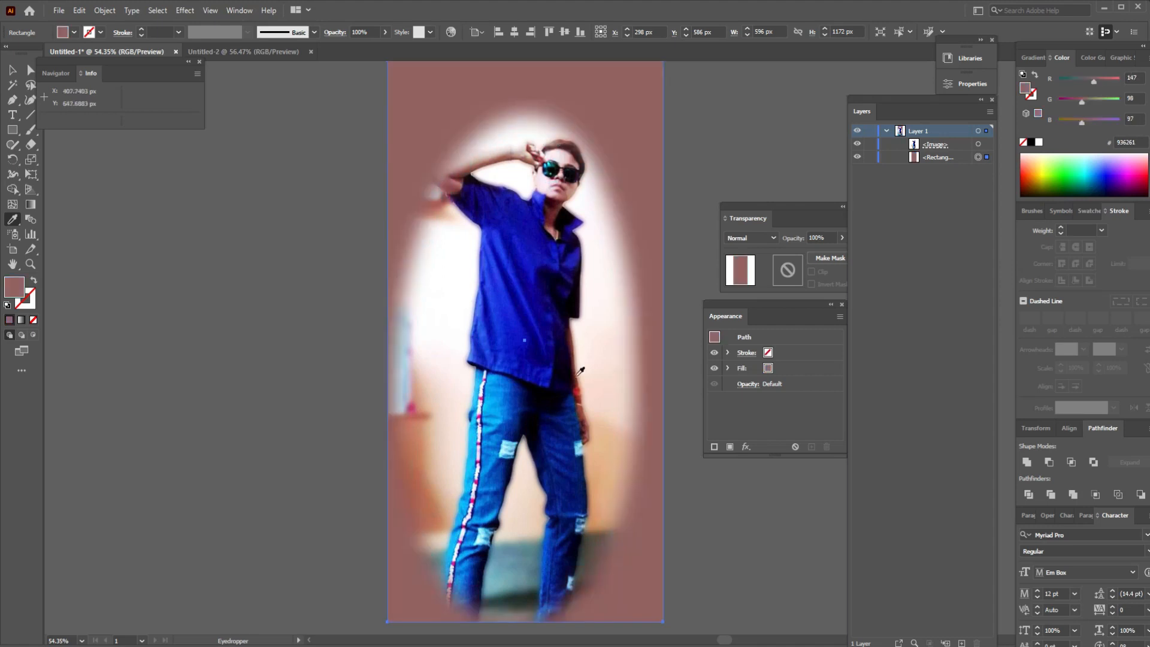
pyautogui.click(515, 347)
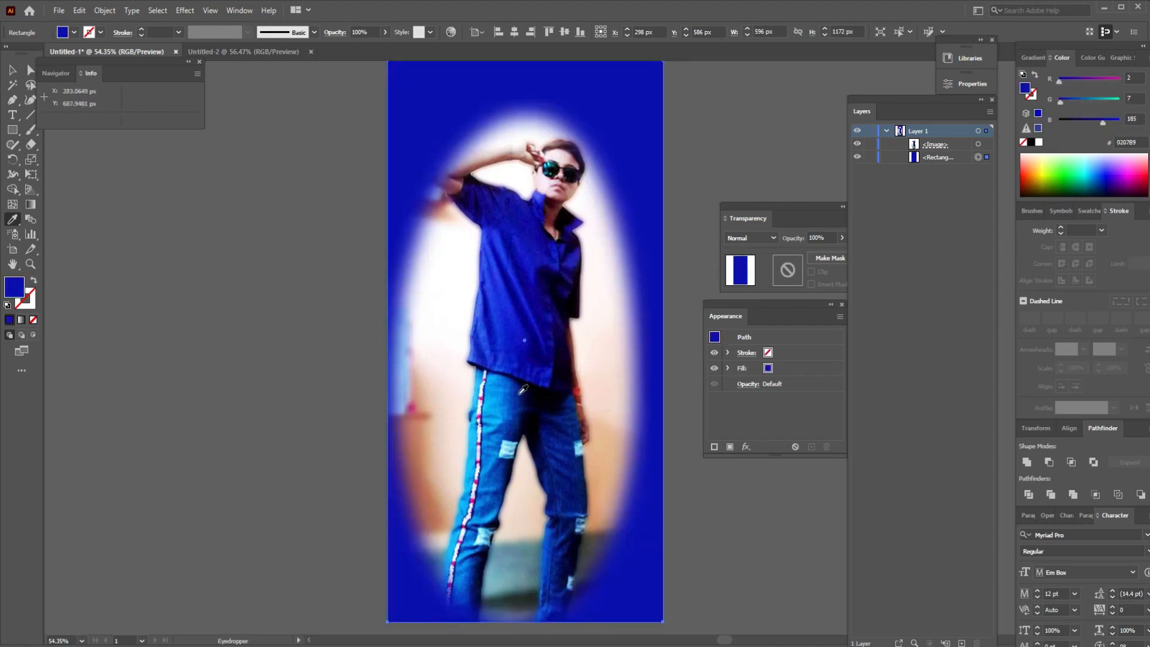
pyautogui.click(567, 540)
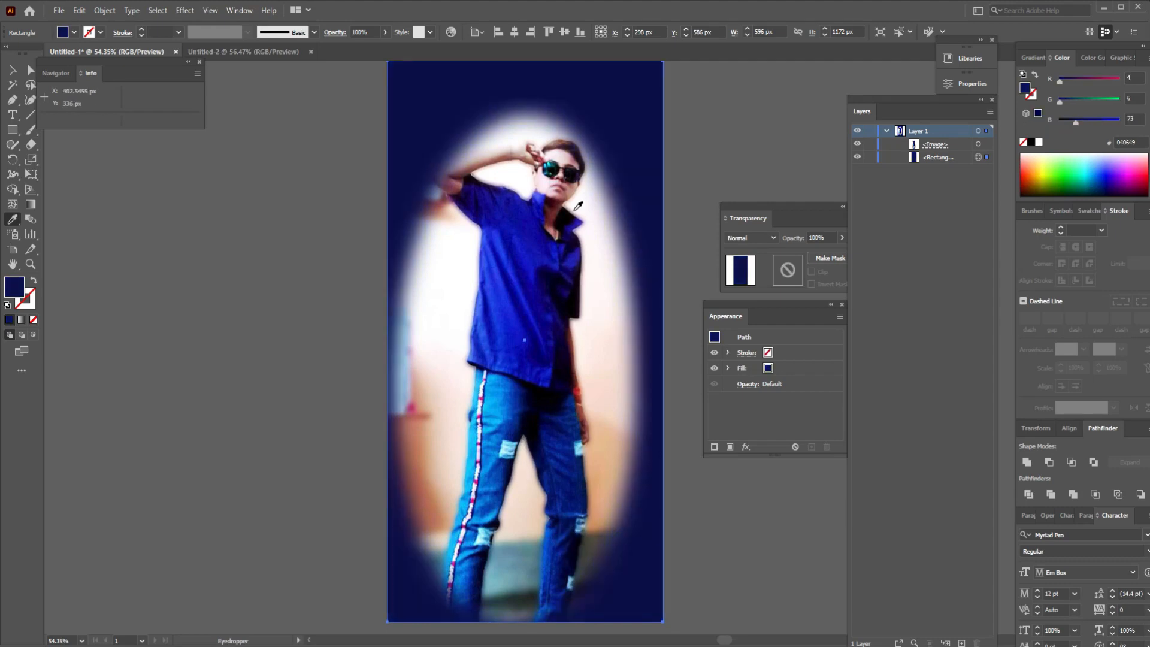
# - Fill the background rectangle with pink #D358B8 sampled from the jeans' side stripe using the Eyedropper, and deselect it
pyautogui.click(480, 399)
pyautogui.click(12, 70)
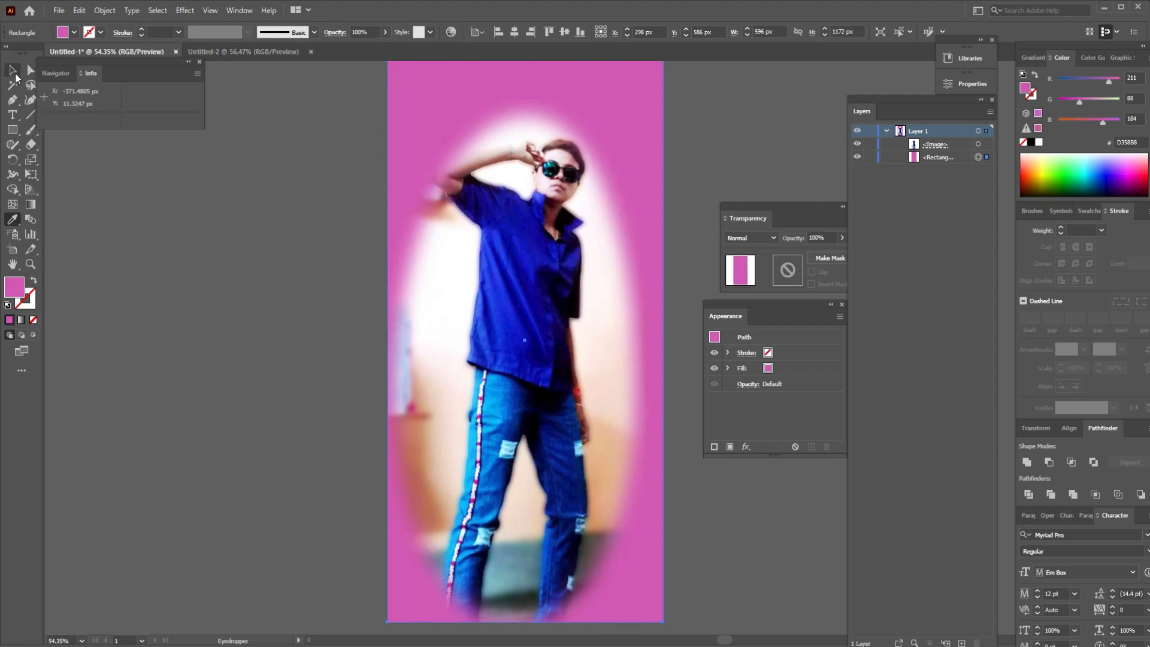
pyautogui.click(261, 238)
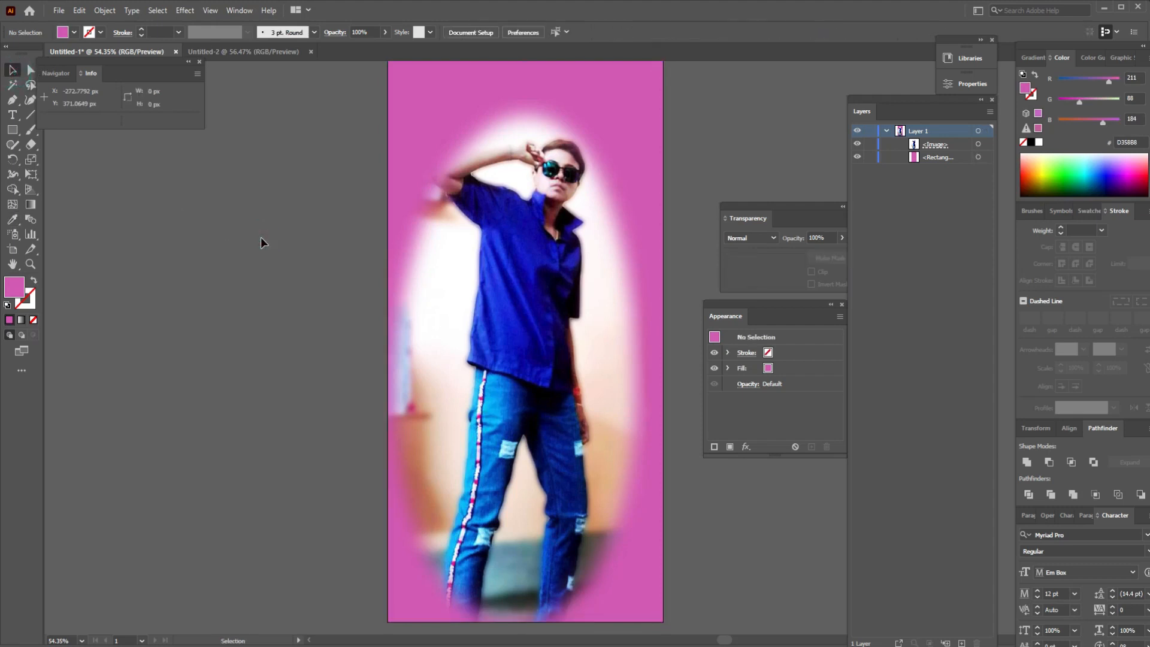